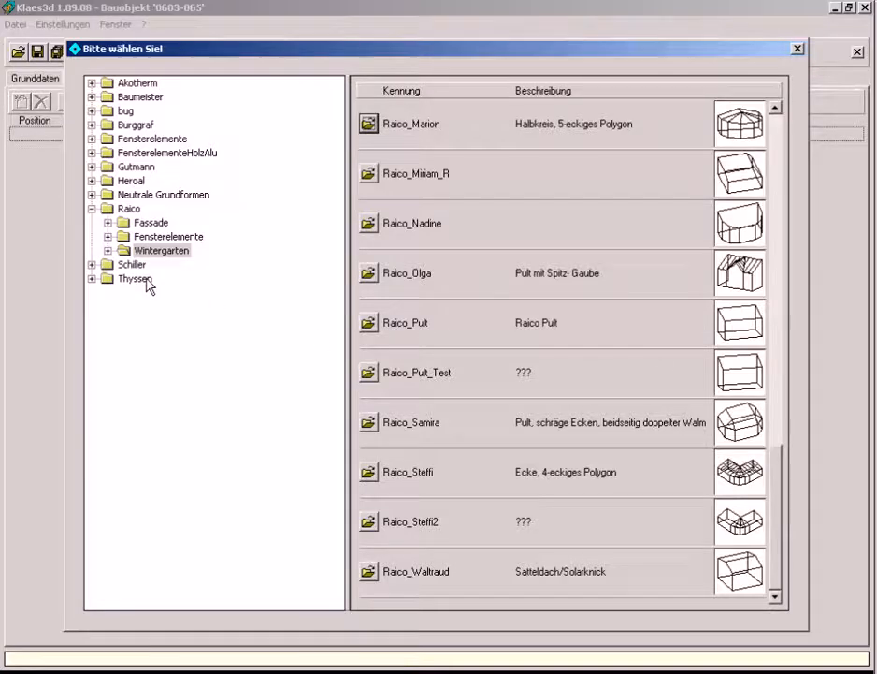
Load a corner conservatory with a polygonal front from the Raico Wintergarten templates and open its 3D view
{"action": "left_click", "coordinate": [109, 252]}
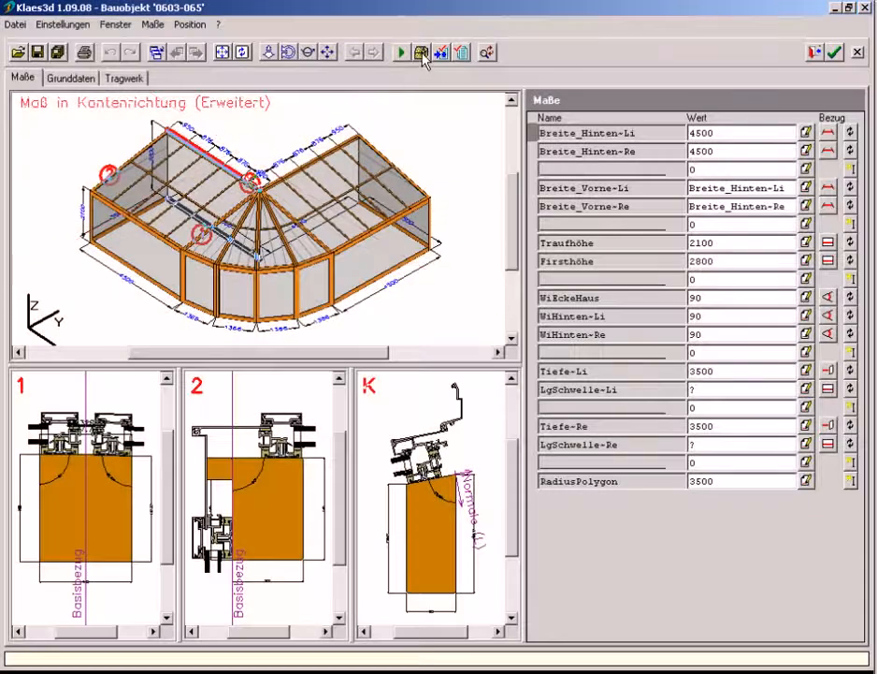
{"action": "left_click", "coordinate": [423, 54]}
{"action": "left_click", "coordinate": [439, 62]}
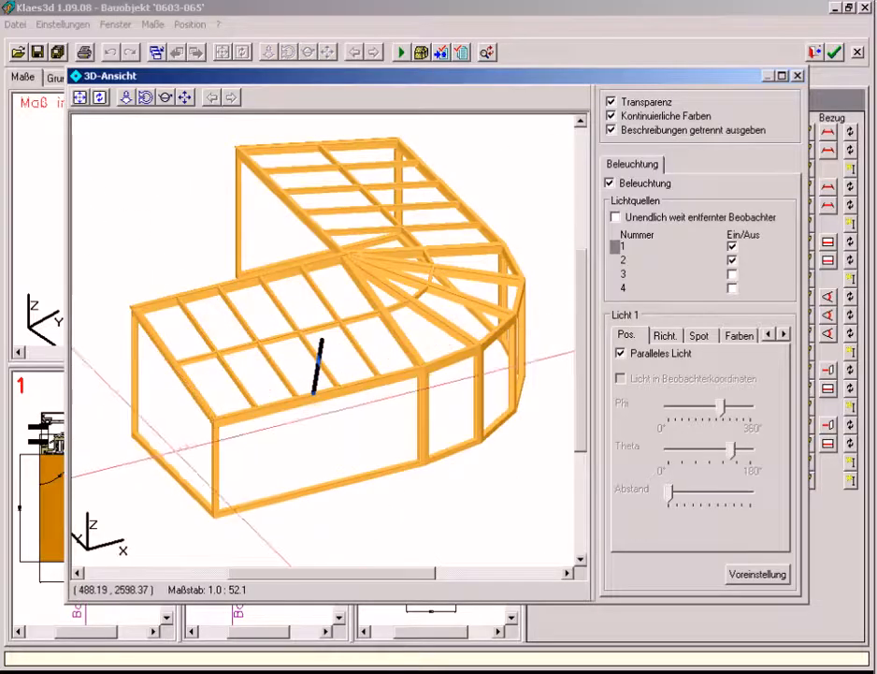
Show the aluminium construction layer in the 3D view and inspect the front eaves corner joint up close
{"action": "left_click_drag", "start_coordinate": [177, 450], "coordinate": [254, 401]}
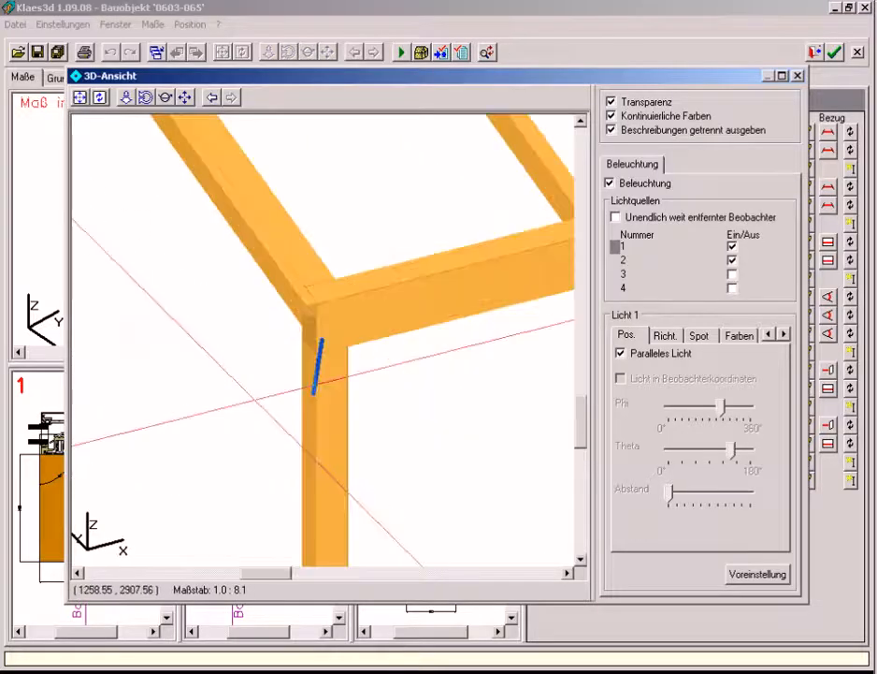
{"action": "right_click", "coordinate": [256, 404]}
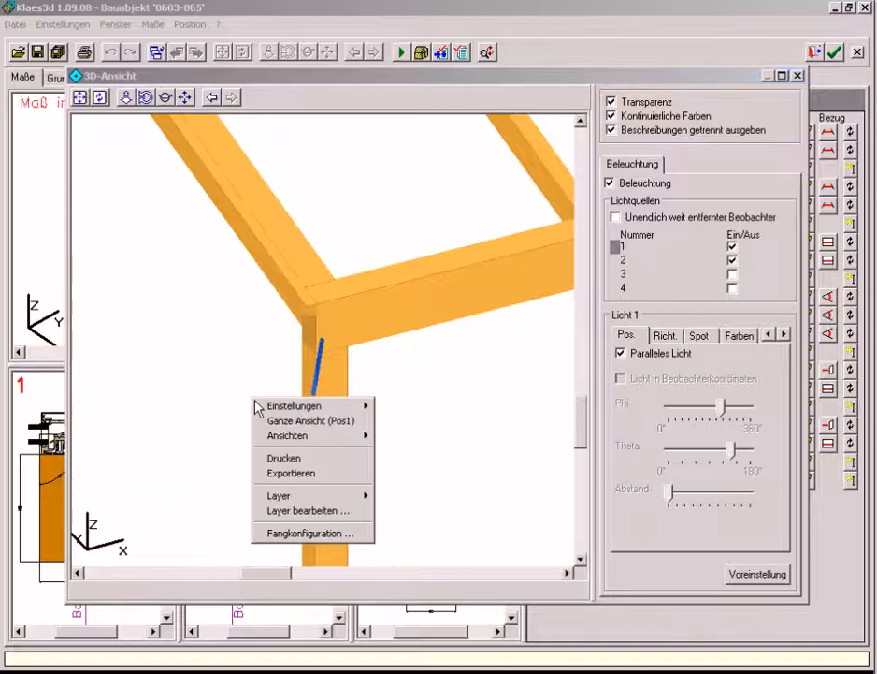
{"action": "mouse_move", "coordinate": [289, 499]}
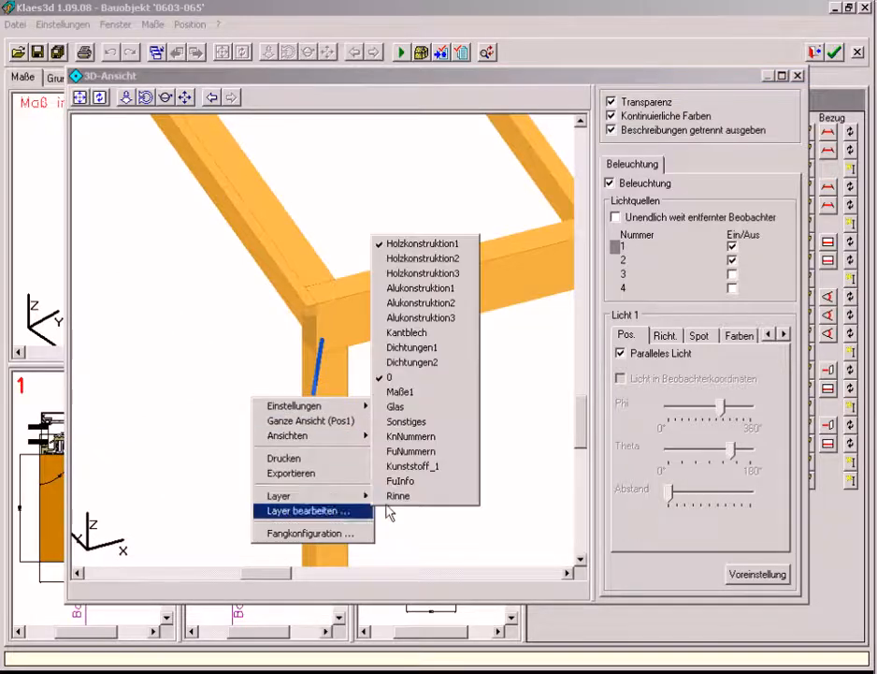
{"action": "left_click", "coordinate": [408, 298]}
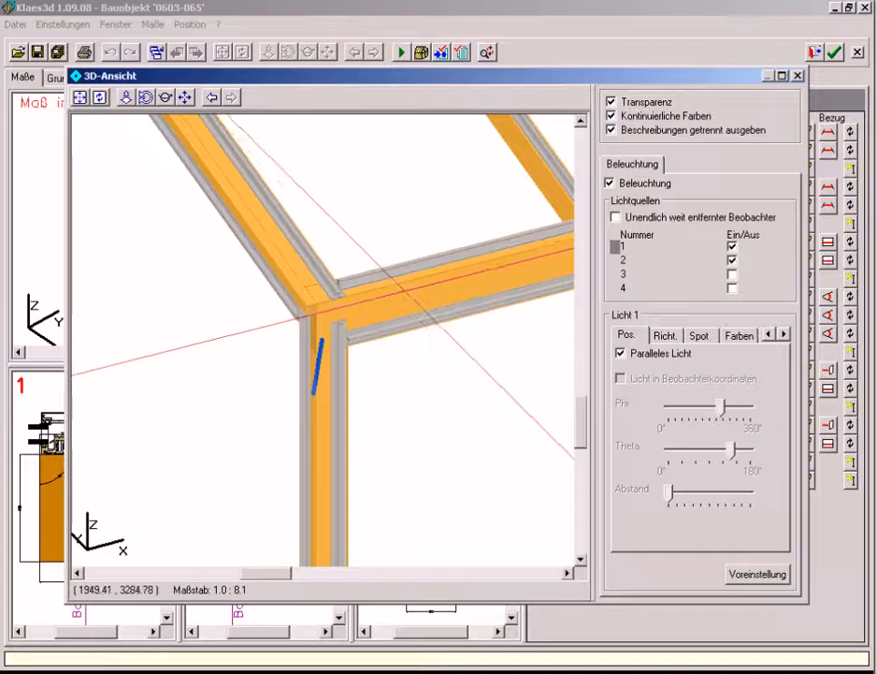
{"action": "left_click_drag", "start_coordinate": [278, 348], "coordinate": [354, 266]}
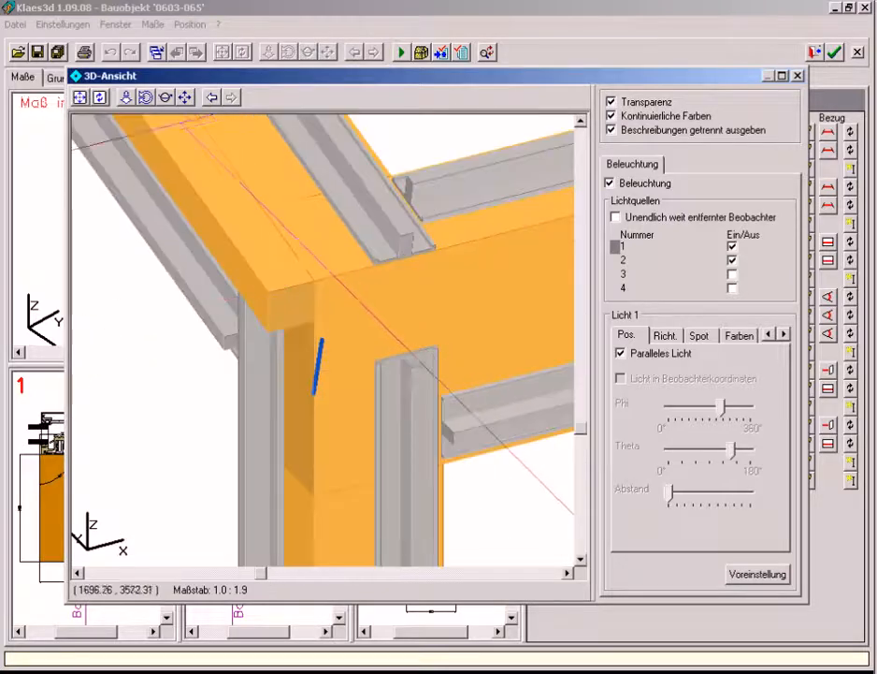
{"action": "left_click", "coordinate": [166, 97]}
{"action": "mouse_move", "coordinate": [188, 229]}
{"action": "left_mouse_down"}
{"action": "mouse_move", "coordinate": [241, 258]}
{"action": "mouse_move", "coordinate": [304, 245]}
{"action": "mouse_move", "coordinate": [401, 178]}
{"action": "mouse_move", "coordinate": [345, 222]}
{"action": "mouse_move", "coordinate": [278, 254]}
{"action": "mouse_move", "coordinate": [249, 260]}
{"action": "mouse_move", "coordinate": [196, 245]}
{"action": "left_mouse_up"}
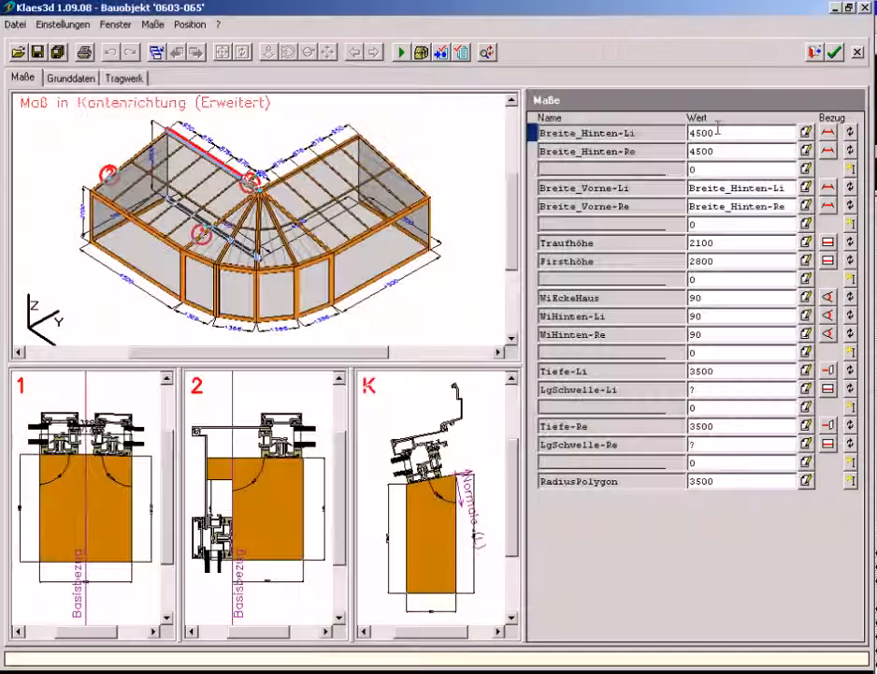
Set Breite_Hinten-Li to 6000, Breite_Hinten-Re to 3500 and WiEckeHaus to 95, and recalculate the conservatory
{"action": "type", "text": "6000"}
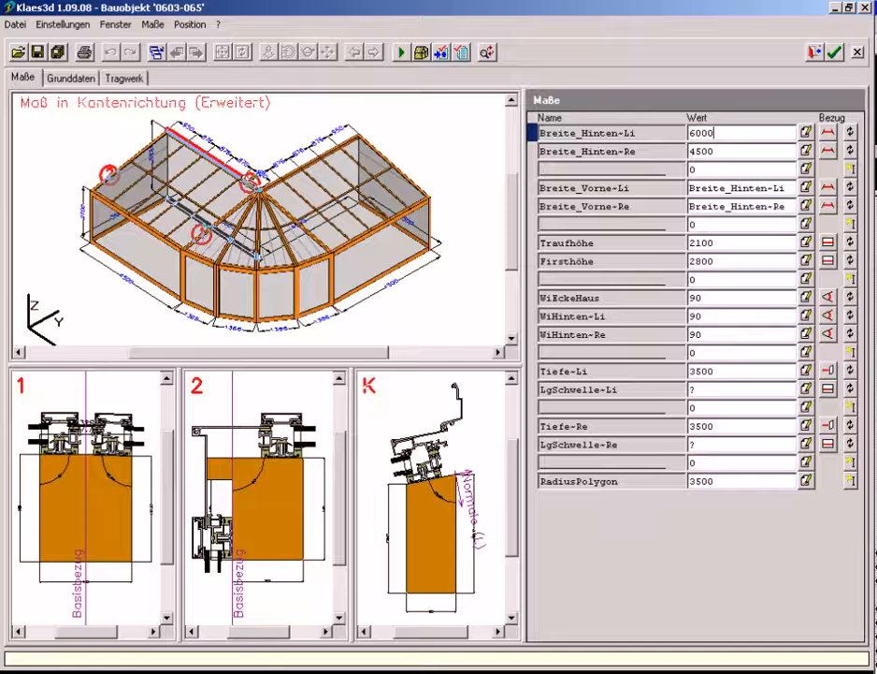
{"action": "left_click", "coordinate": [733, 153]}
{"action": "type", "text": "35"}
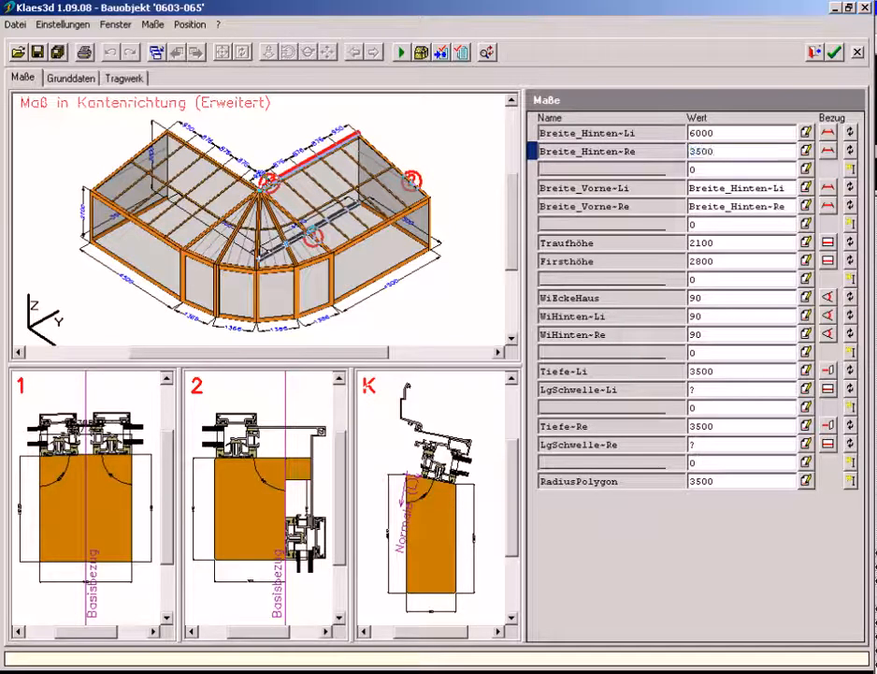
{"action": "left_click", "coordinate": [736, 295]}
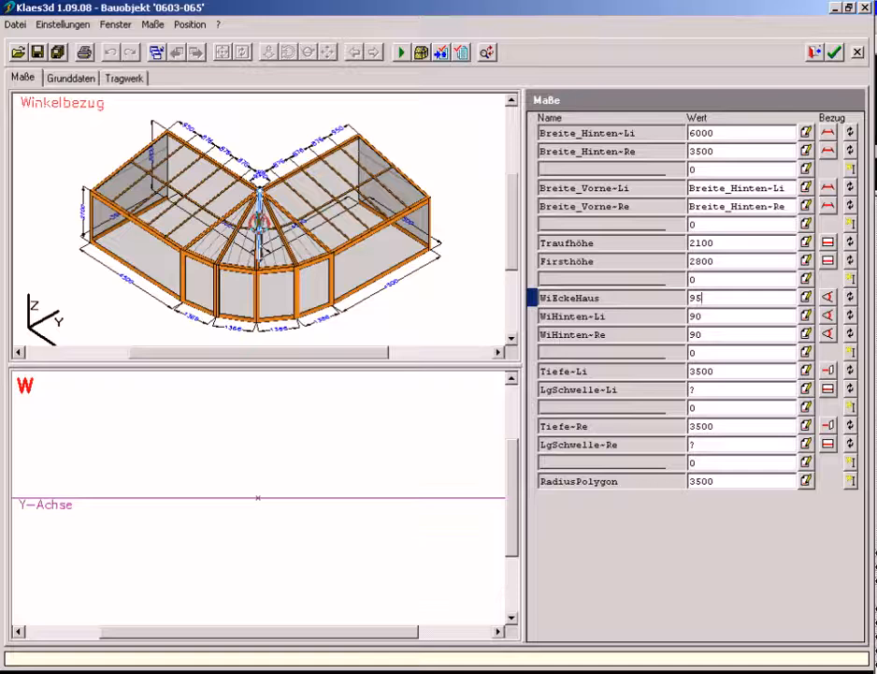
{"action": "left_click", "coordinate": [400, 53]}
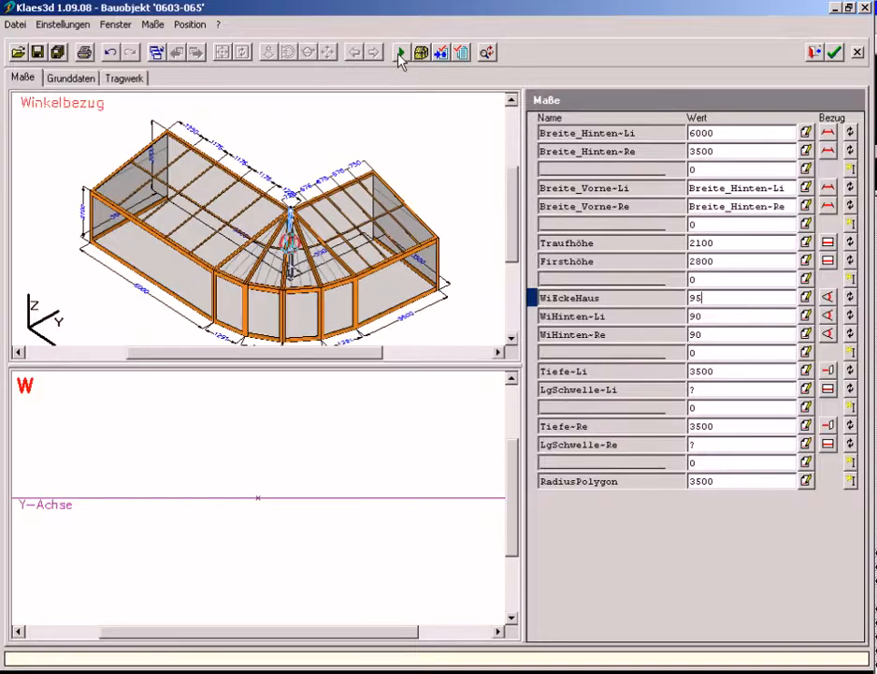
Change reference 1 of the eaves height (Traufhöhe) to the GrPr (R) plane
{"action": "left_click", "coordinate": [717, 243]}
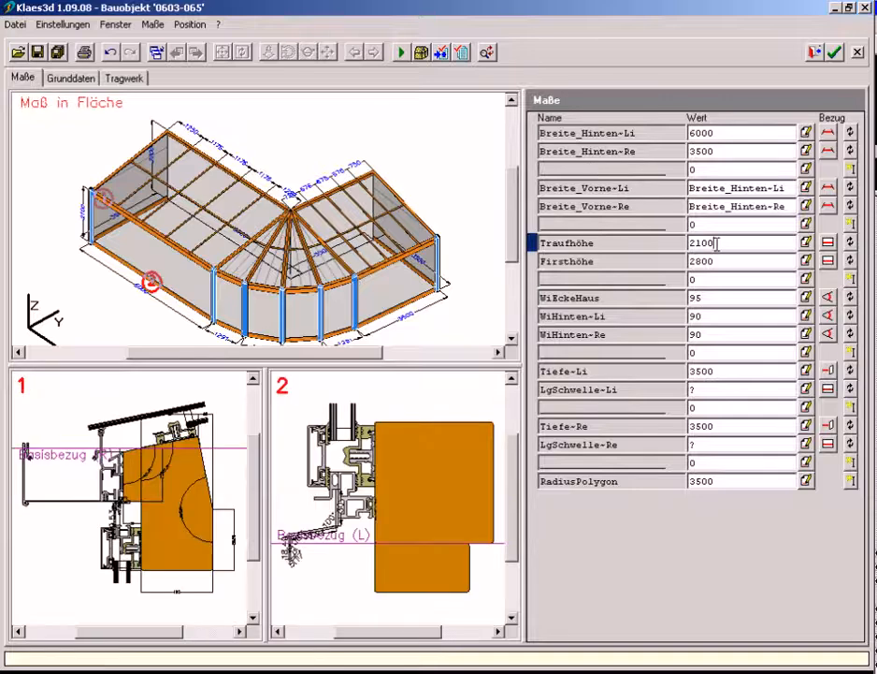
{"action": "left_click", "coordinate": [830, 244]}
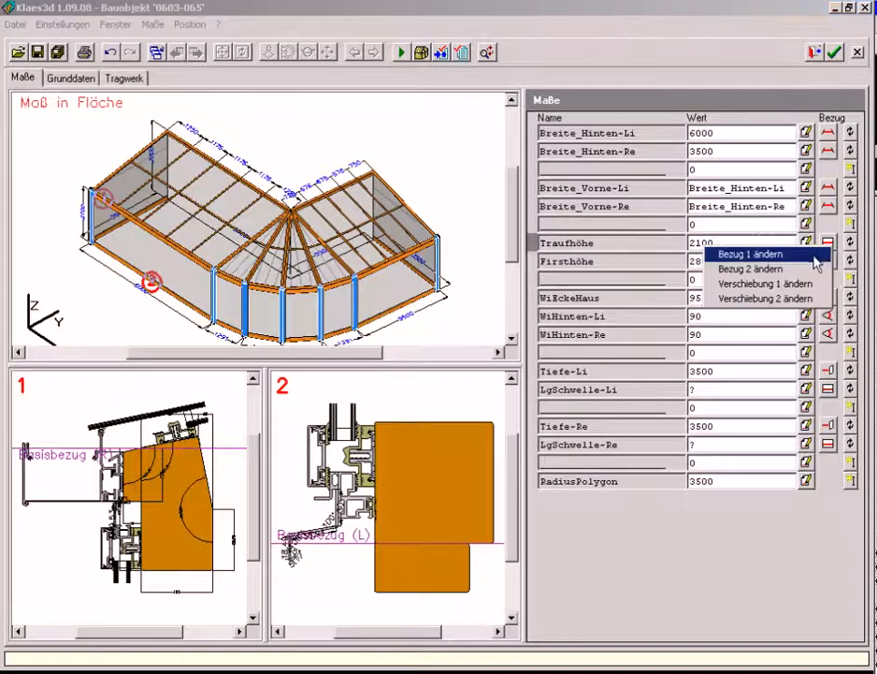
{"action": "left_click", "coordinate": [816, 254]}
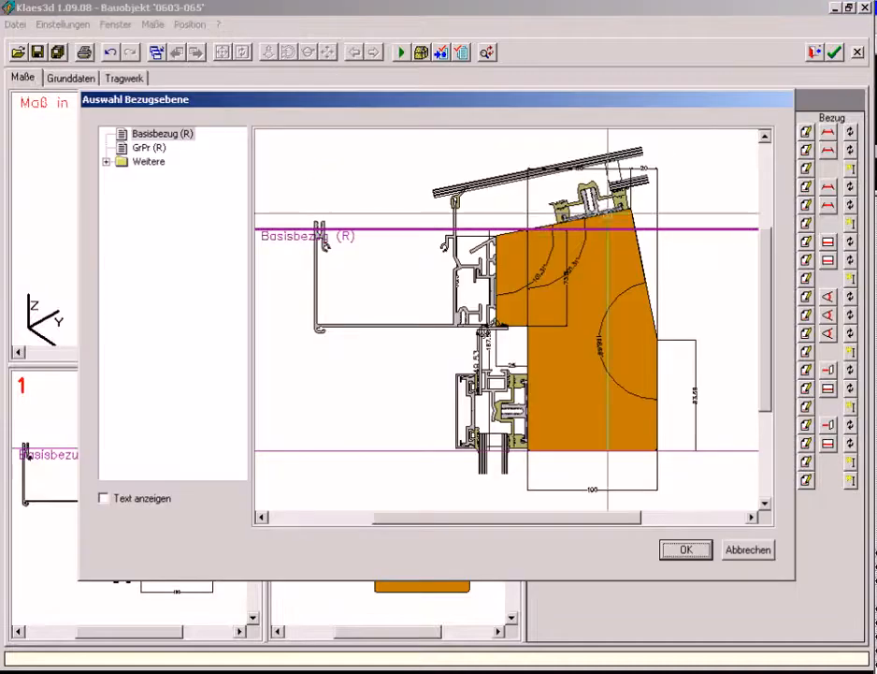
{"action": "left_click", "coordinate": [147, 148]}
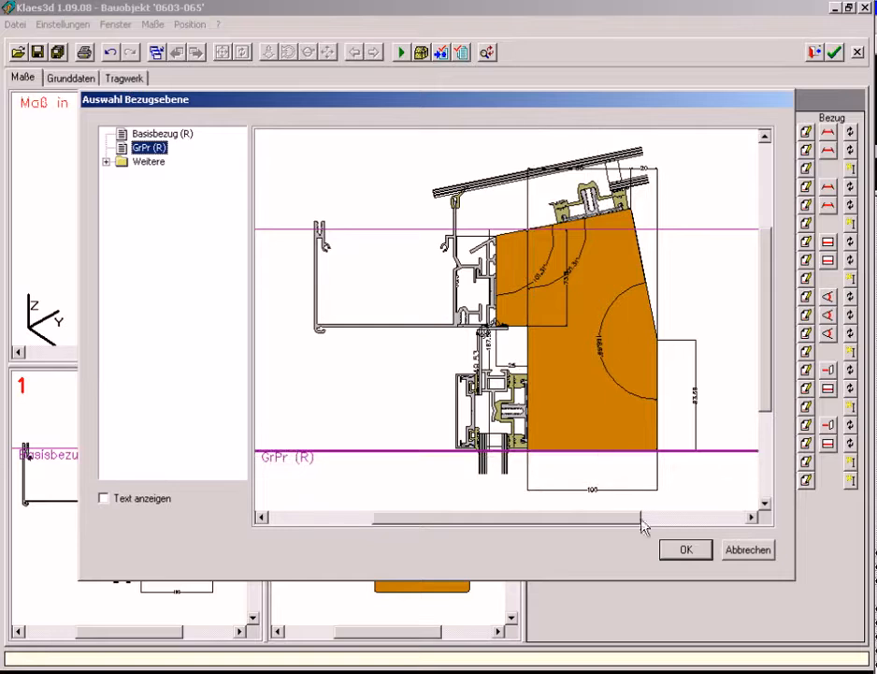
{"action": "left_click", "coordinate": [680, 550]}
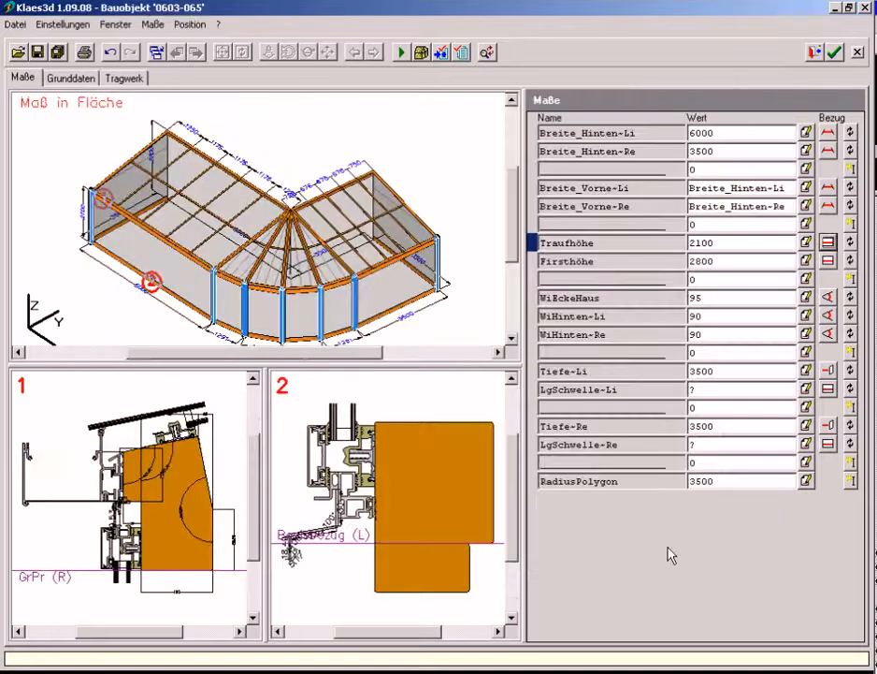
Change reference 1 of the ridge height (Firsthöhe) to the GrPr (R) plane and recalculate the model
{"action": "left_click", "coordinate": [732, 261]}
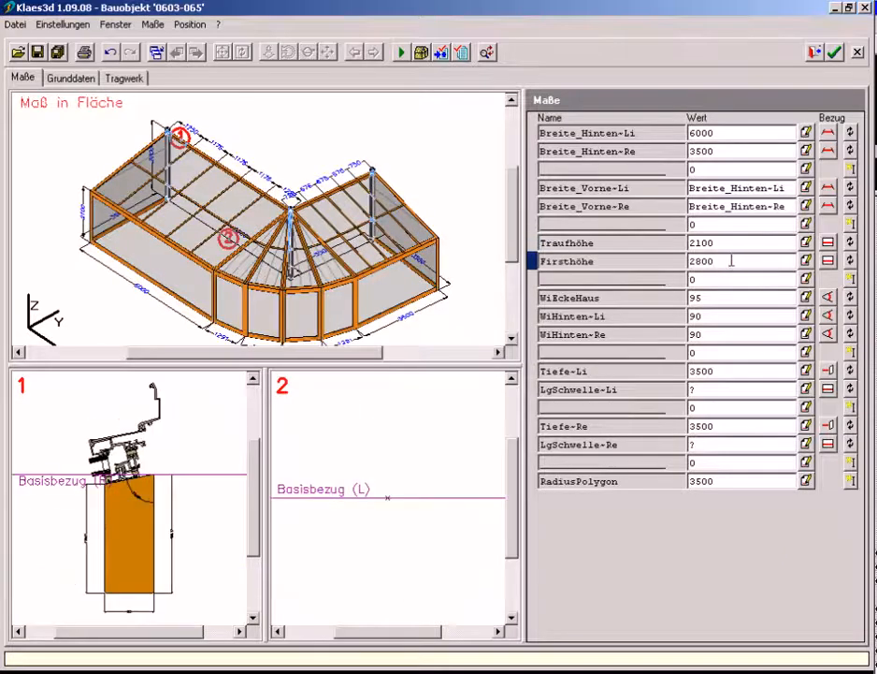
{"action": "right_click", "coordinate": [810, 275]}
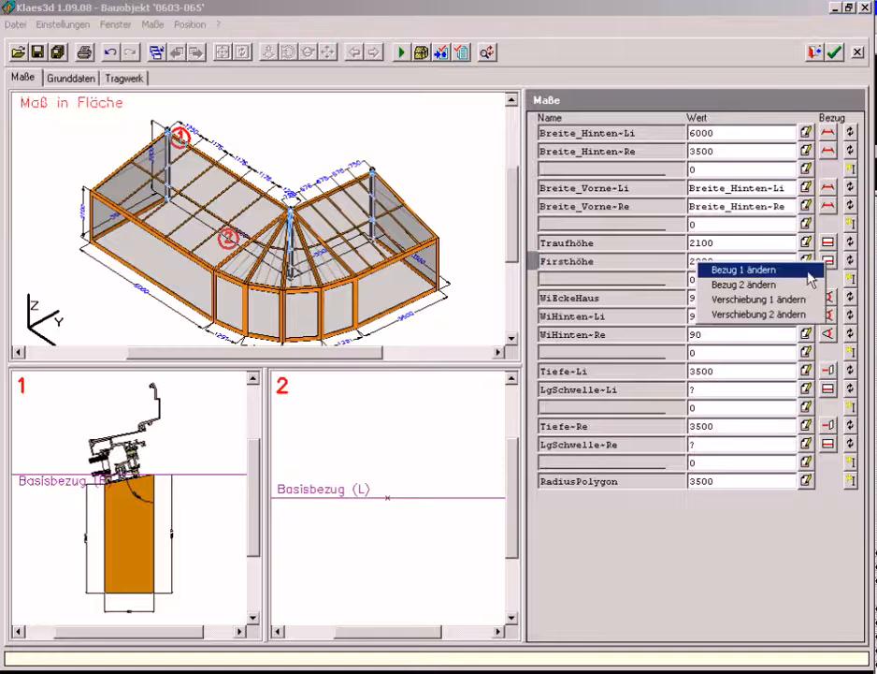
{"action": "left_click", "coordinate": [808, 271]}
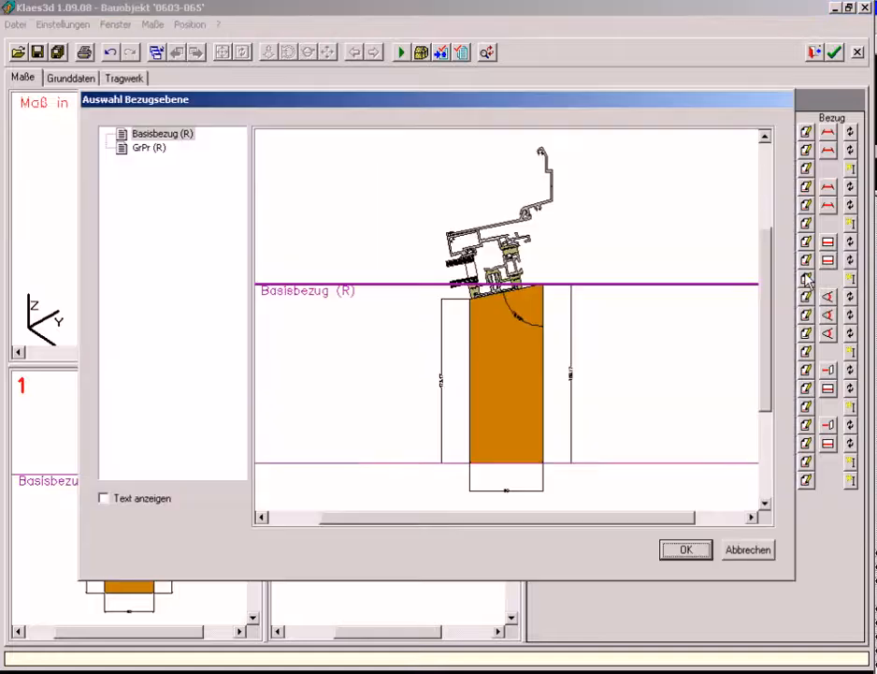
{"action": "left_click", "coordinate": [700, 461]}
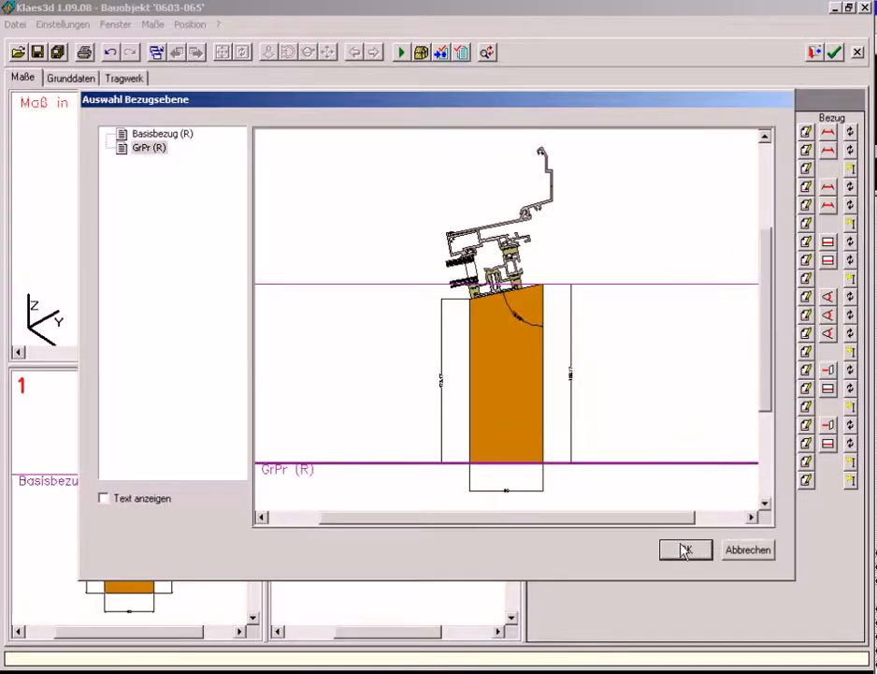
{"action": "left_click", "coordinate": [686, 549]}
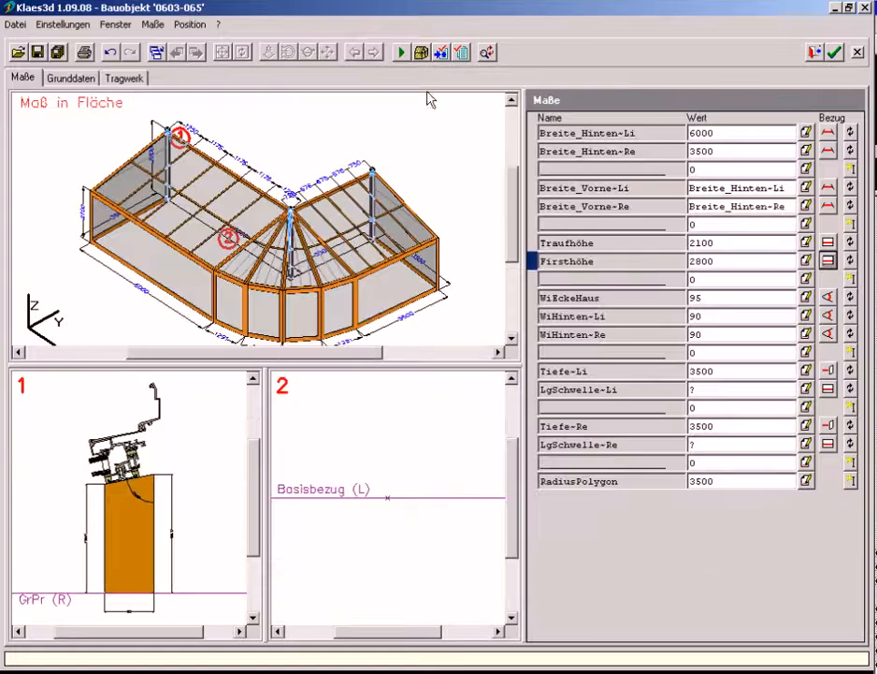
{"action": "left_click", "coordinate": [403, 54]}
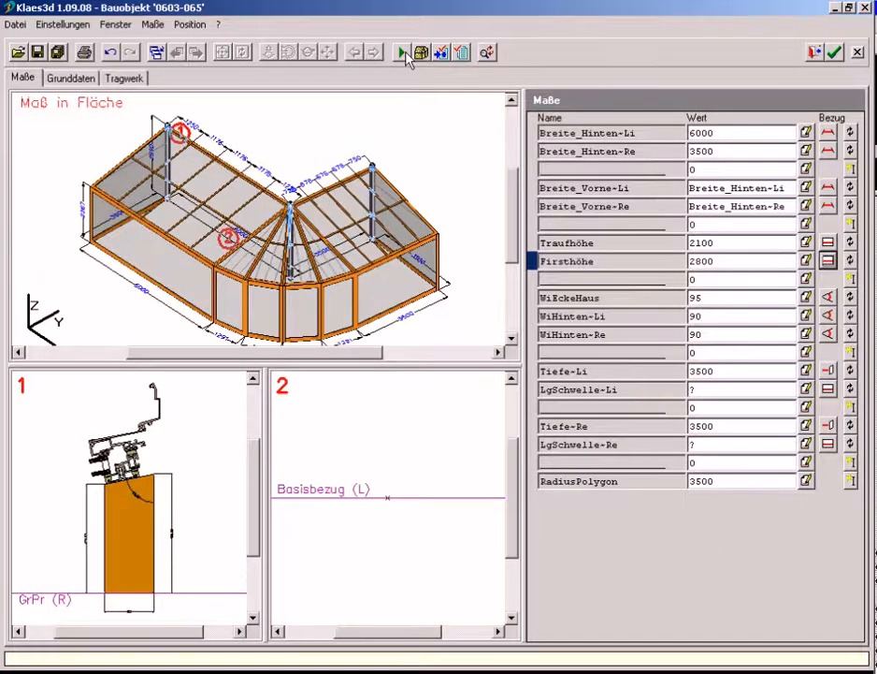
Review the basic data: the construction variants, the roof and side glass fillings, and the general remarks text
{"action": "left_click", "coordinate": [92, 79]}
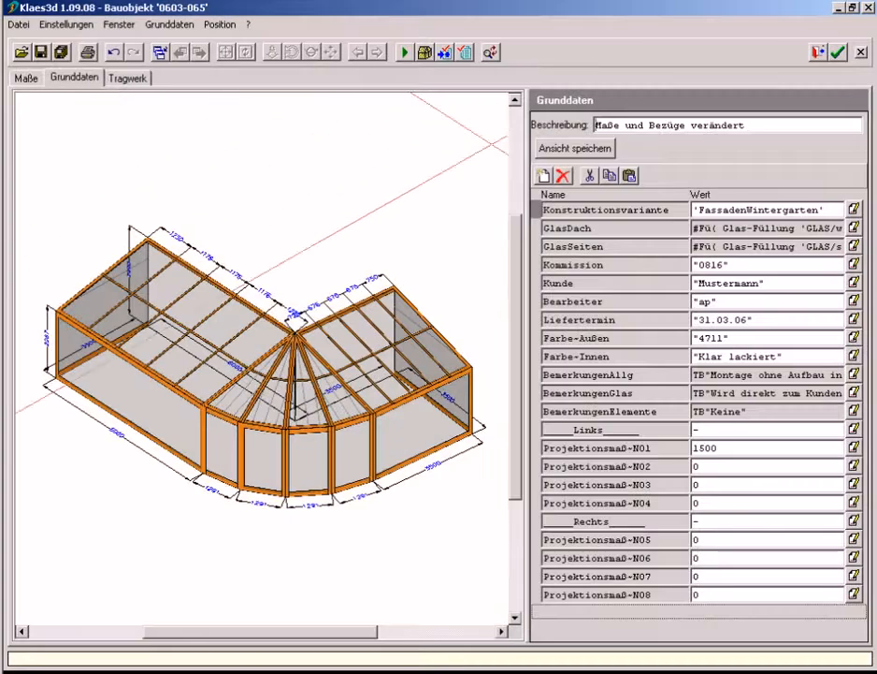
{"action": "left_click", "coordinate": [854, 211]}
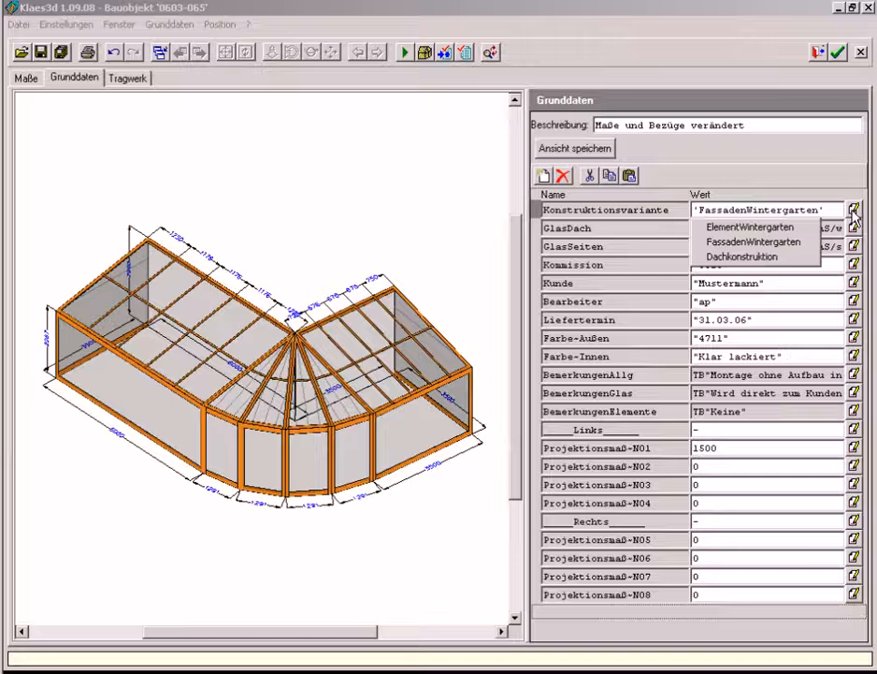
{"action": "left_click", "coordinate": [854, 210]}
{"action": "left_click", "coordinate": [854, 227]}
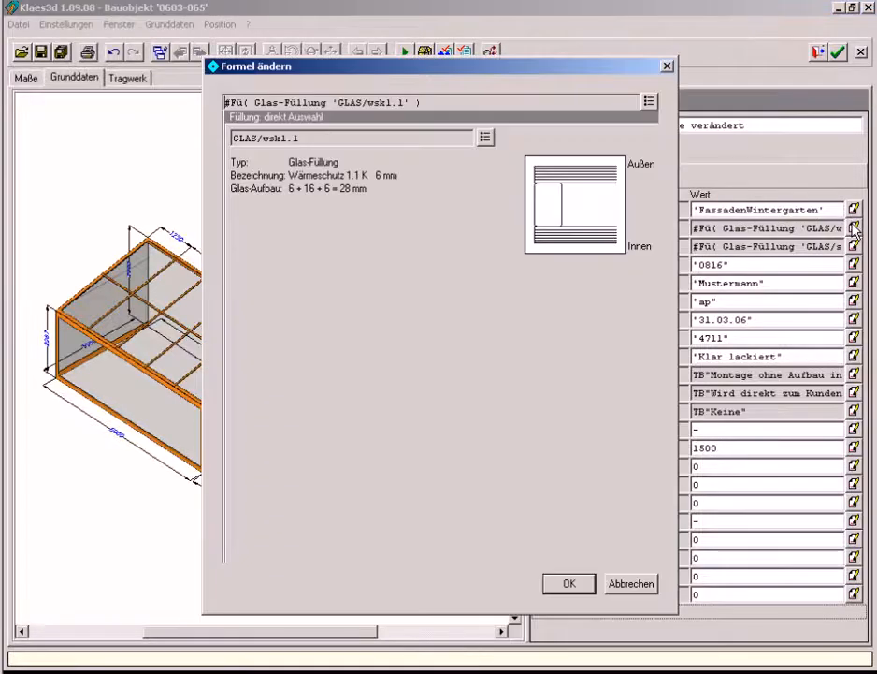
{"action": "key", "text": "Escape"}
{"action": "left_click", "coordinate": [854, 245]}
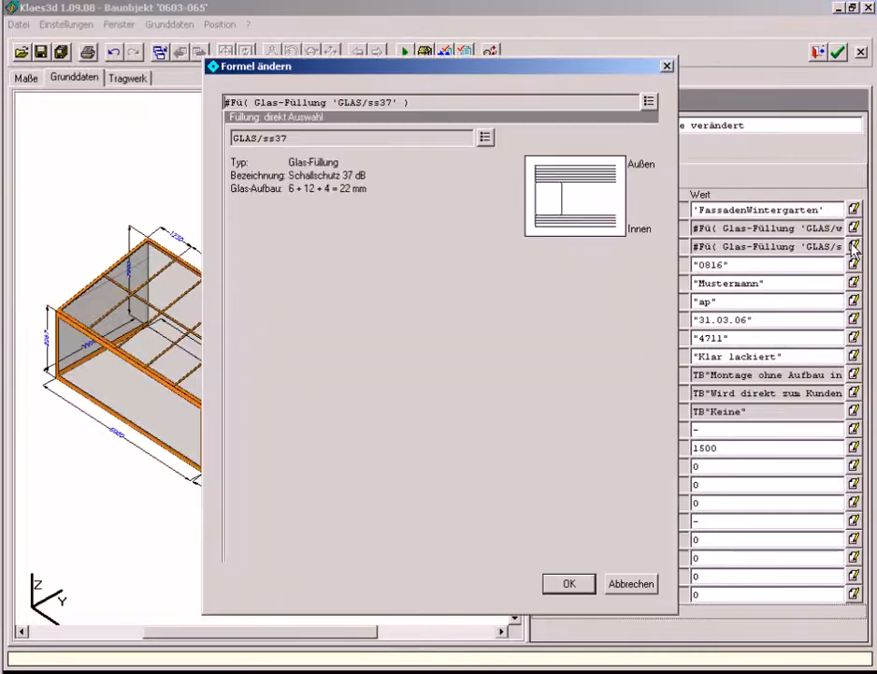
{"action": "key", "text": "Escape"}
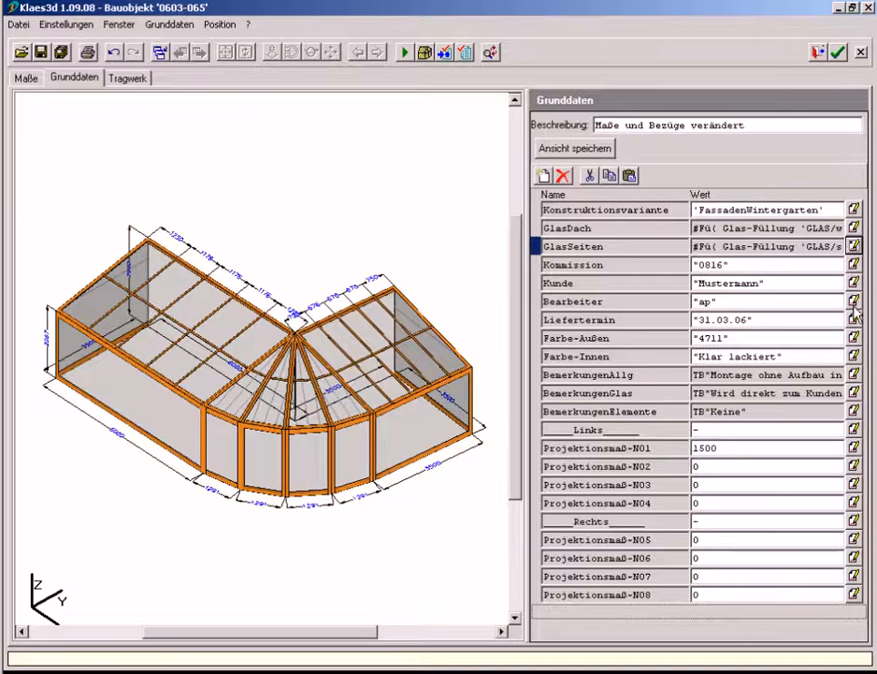
{"action": "left_click", "coordinate": [853, 376]}
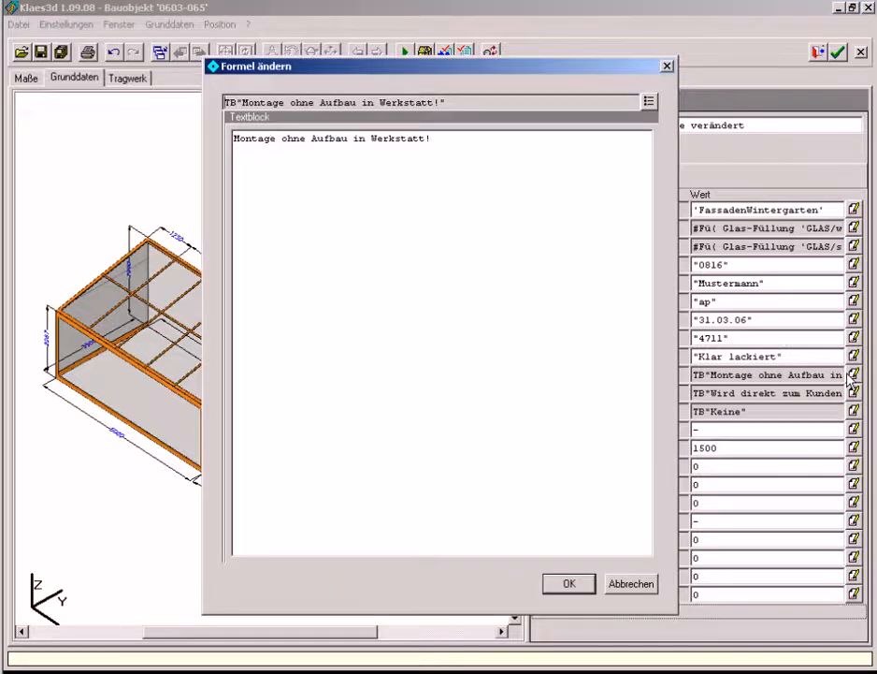
{"action": "key", "text": "Escape"}
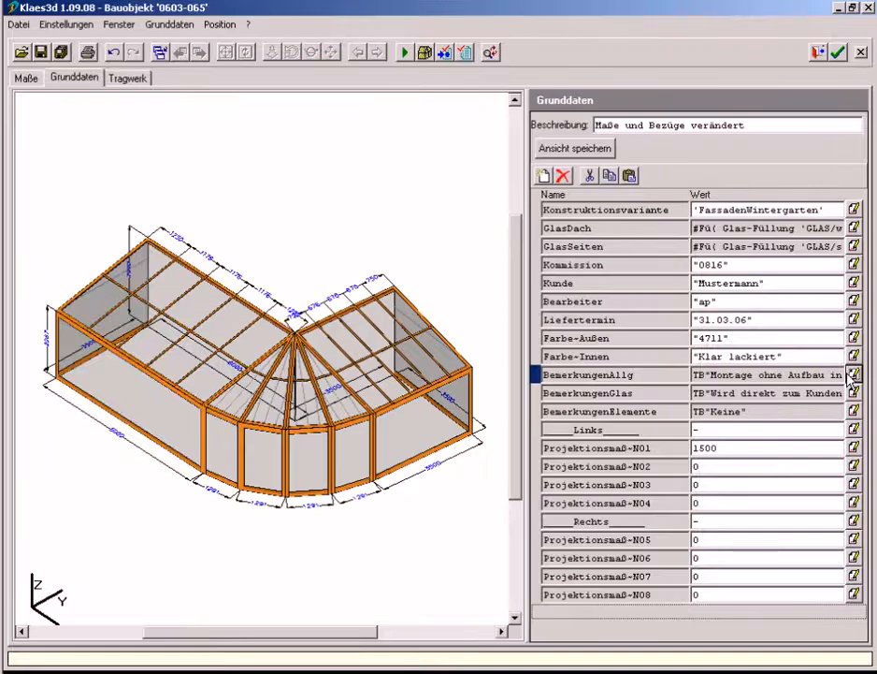
Select the left-side Projektionsmaß-N01 value in the basic data and recalculate the model
{"action": "left_click", "coordinate": [738, 448]}
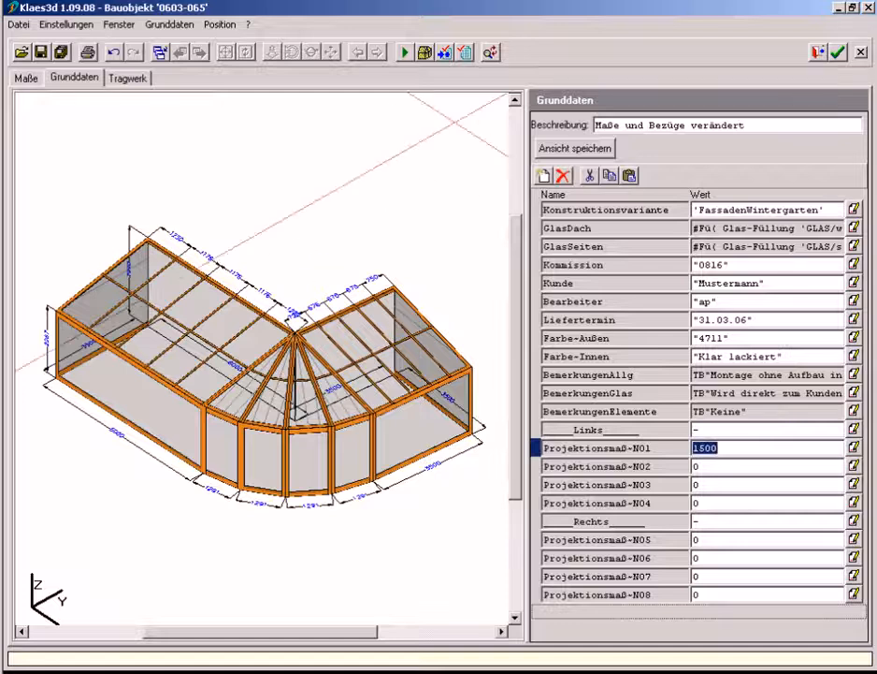
{"action": "left_click", "coordinate": [404, 53]}
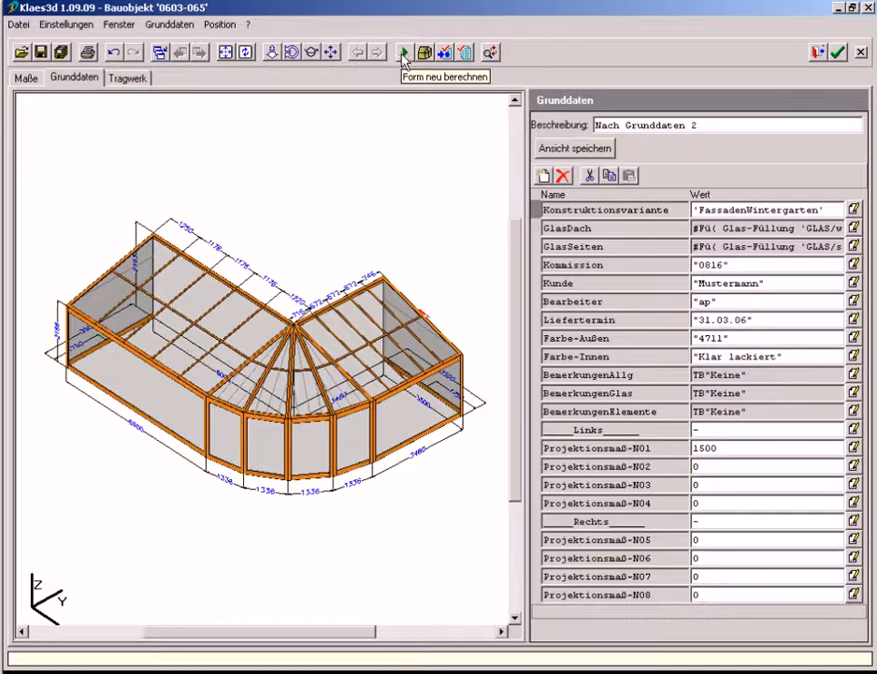
Open the surface division of the supporting structure for the left roof surface (Dach links)
{"action": "left_click", "coordinate": [135, 78]}
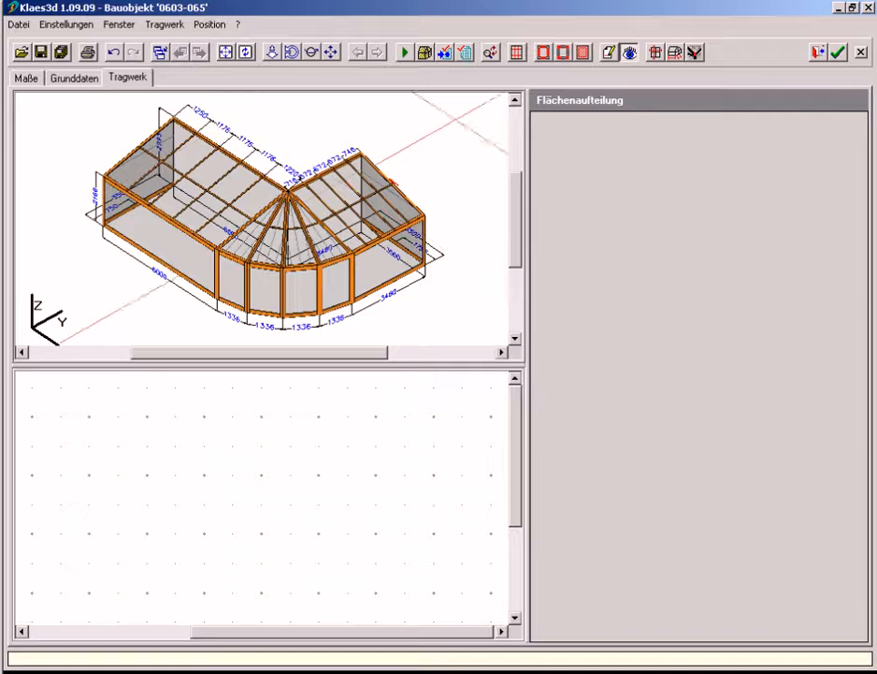
{"action": "left_click", "coordinate": [516, 52]}
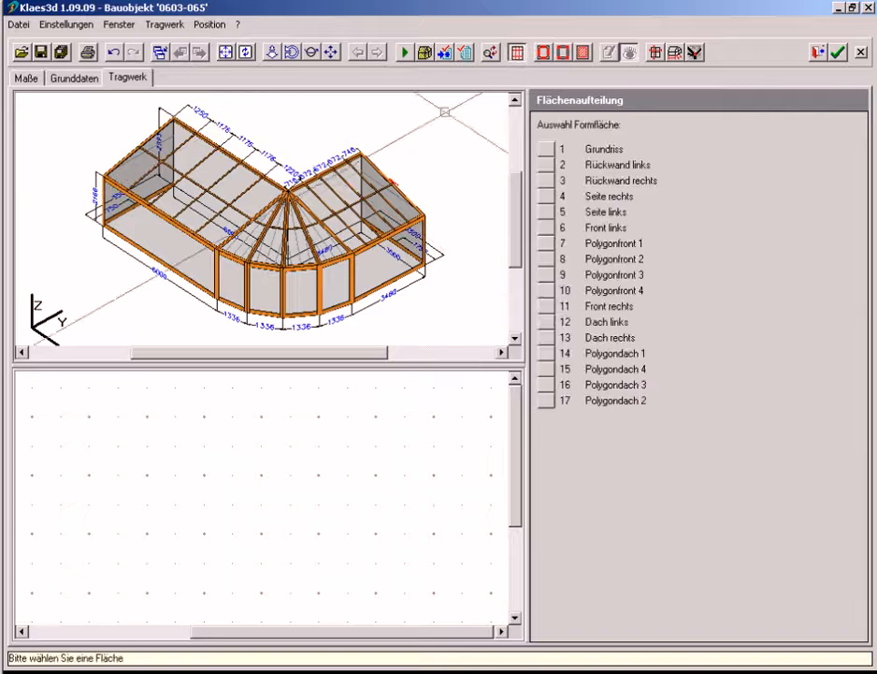
{"action": "left_click", "coordinate": [238, 190]}
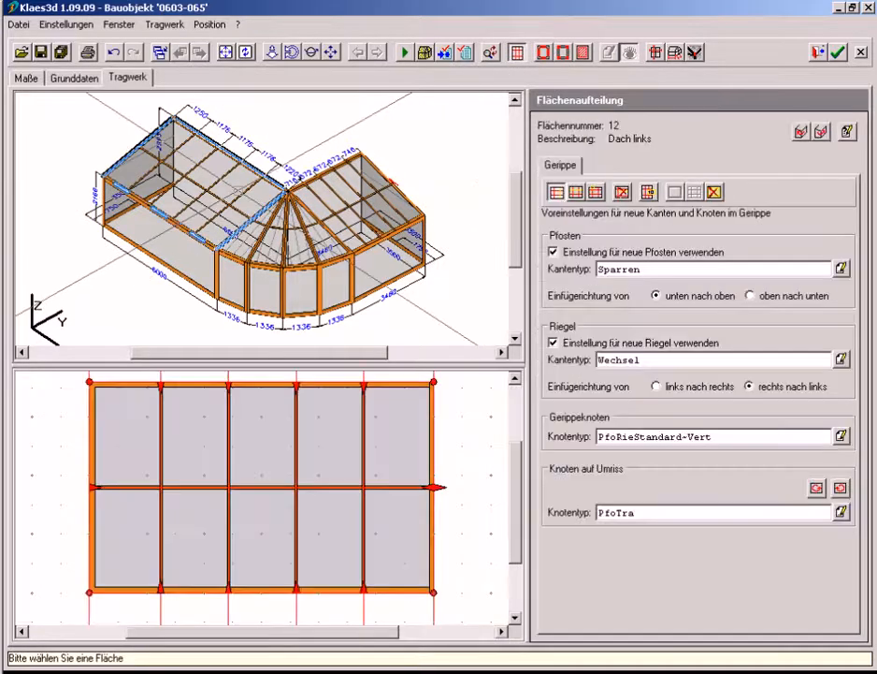
Add one rafter column to the left roof surface and delete column 4 from the right roof surface (Dach rechts)
{"action": "left_click", "coordinate": [263, 414]}
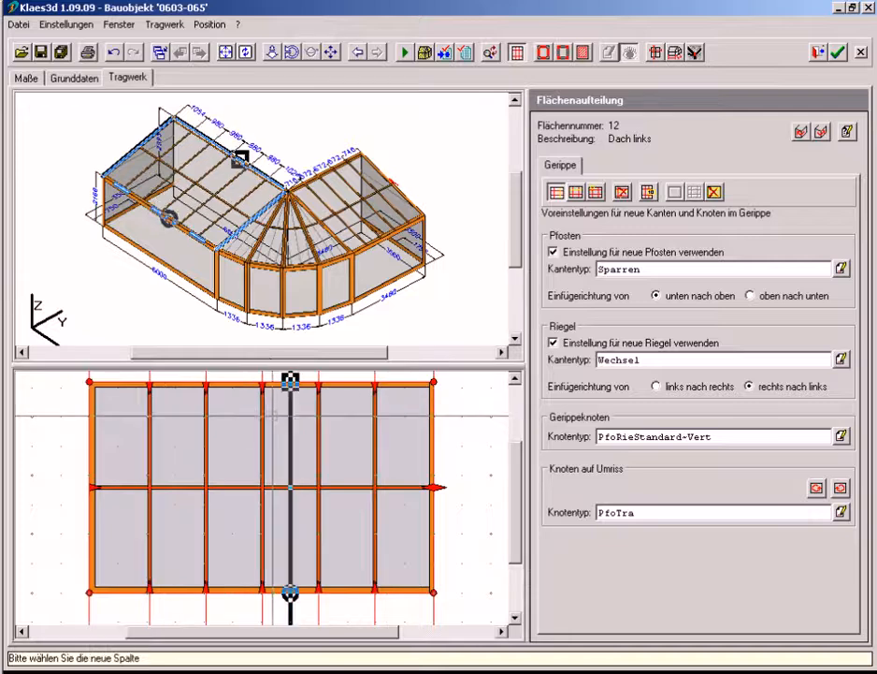
{"action": "left_click", "coordinate": [351, 208]}
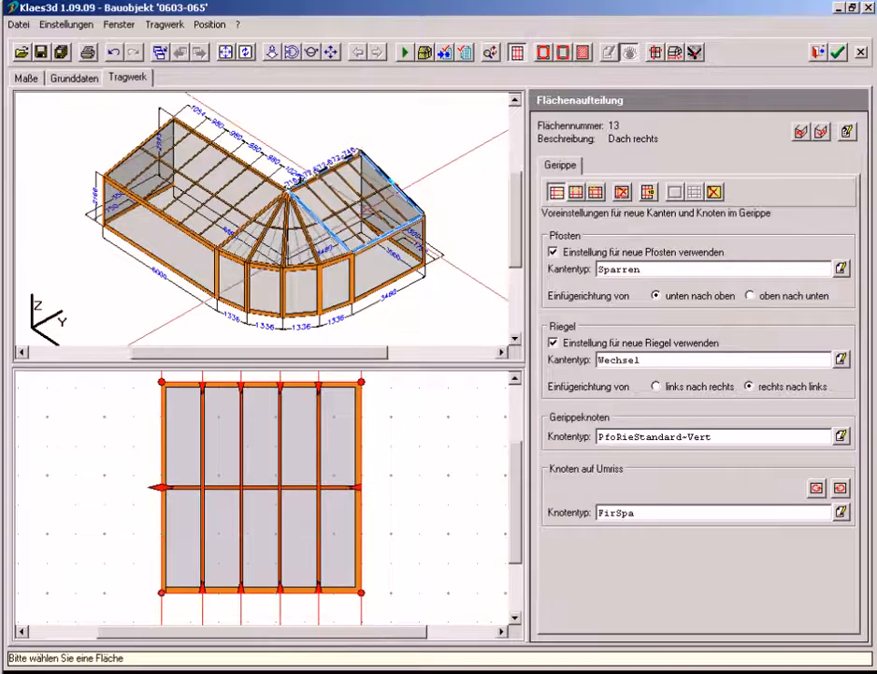
{"action": "left_click", "coordinate": [623, 193]}
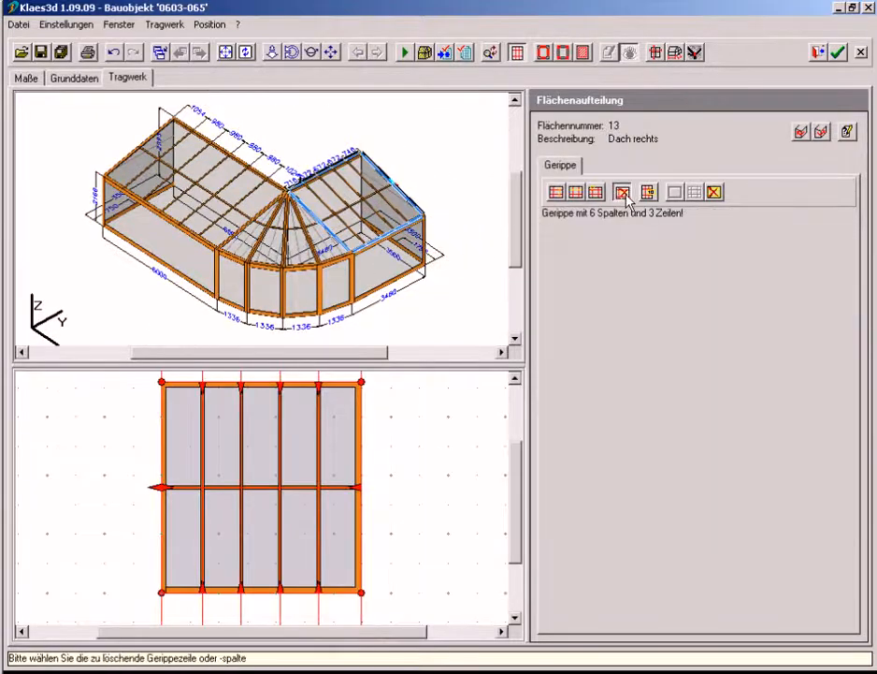
{"action": "left_click", "coordinate": [281, 442]}
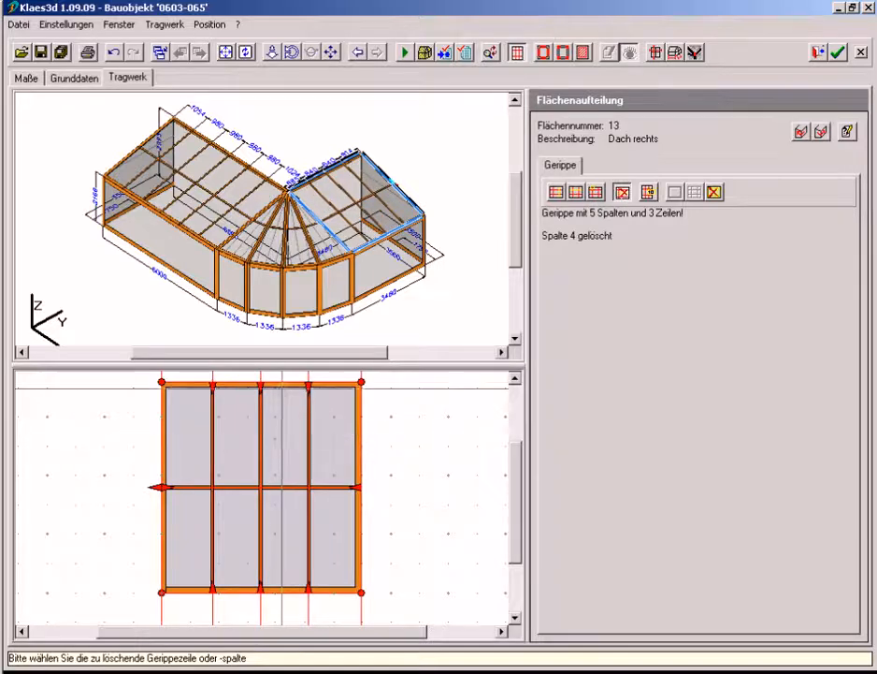
Insert a Stütze post at the middle of the front-left surface (Front links) and another in the left side surface (Seite links)
{"action": "left_click", "coordinate": [312, 53]}
{"action": "left_click_drag", "start_coordinate": [147, 196], "coordinate": [335, 161]}
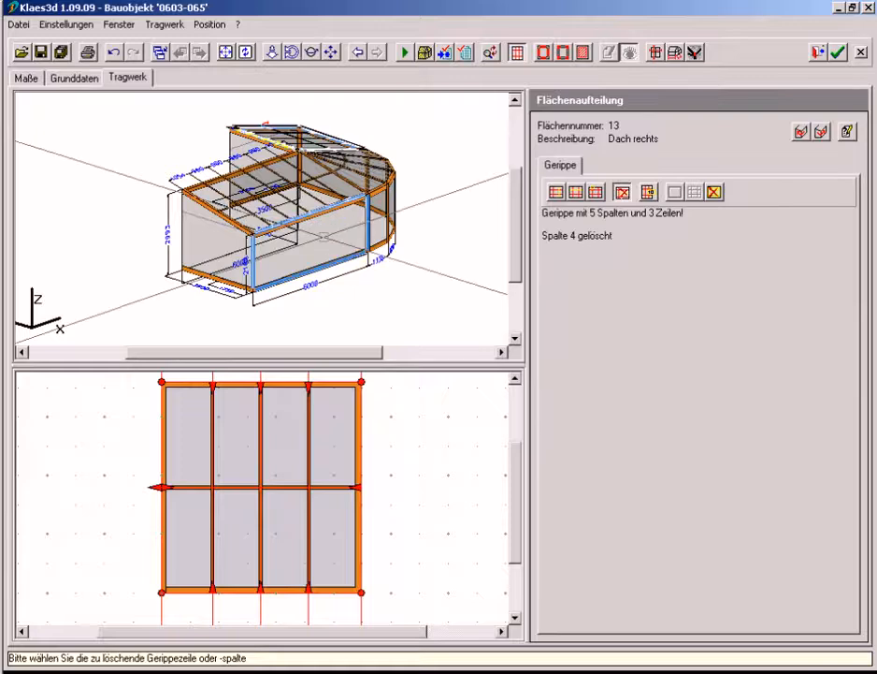
{"action": "left_click", "coordinate": [556, 191]}
{"action": "left_click", "coordinate": [319, 210]}
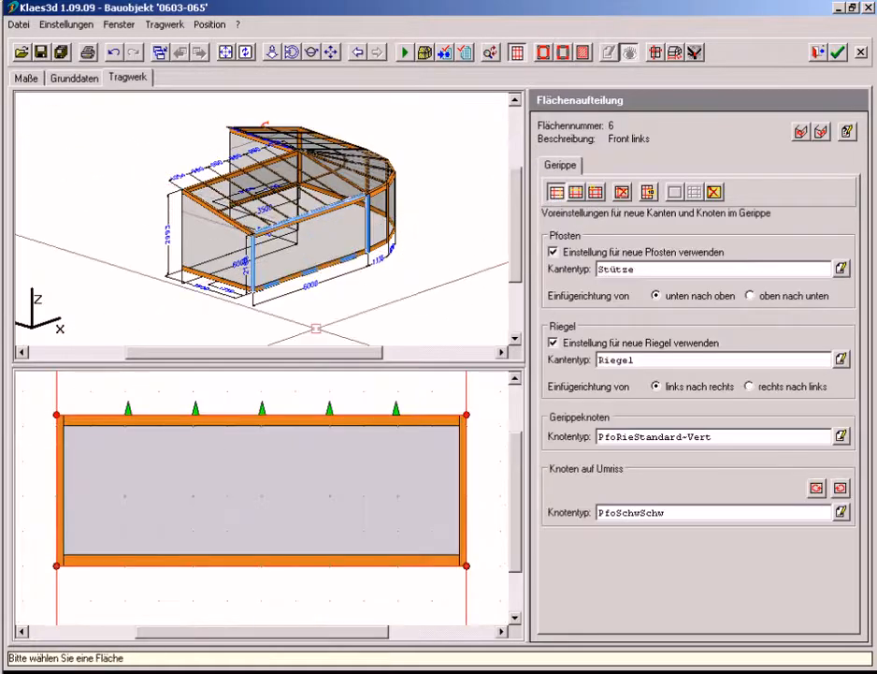
{"action": "left_click", "coordinate": [319, 210]}
{"action": "left_click", "coordinate": [240, 272]}
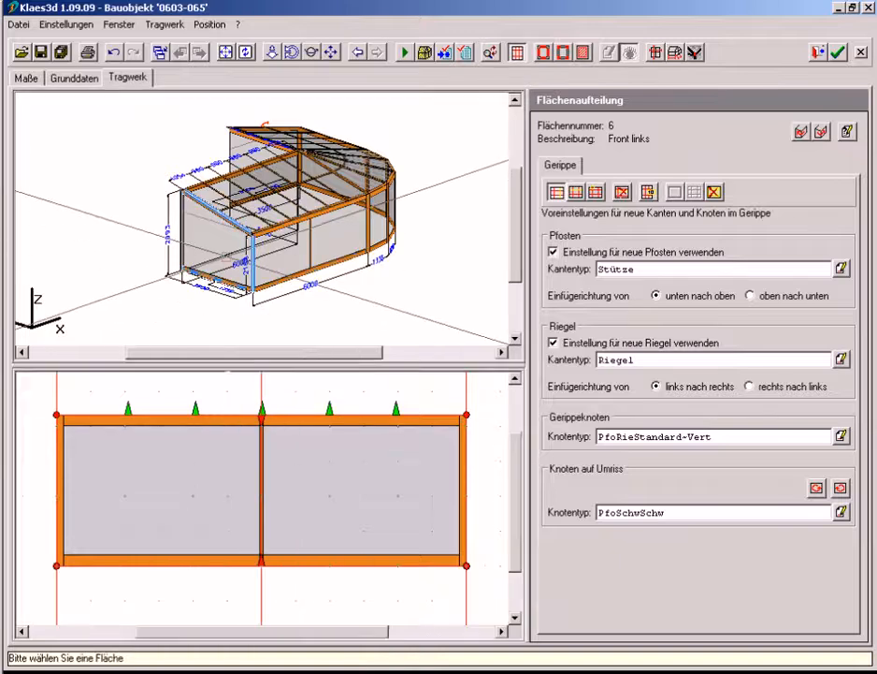
{"action": "left_click", "coordinate": [259, 408]}
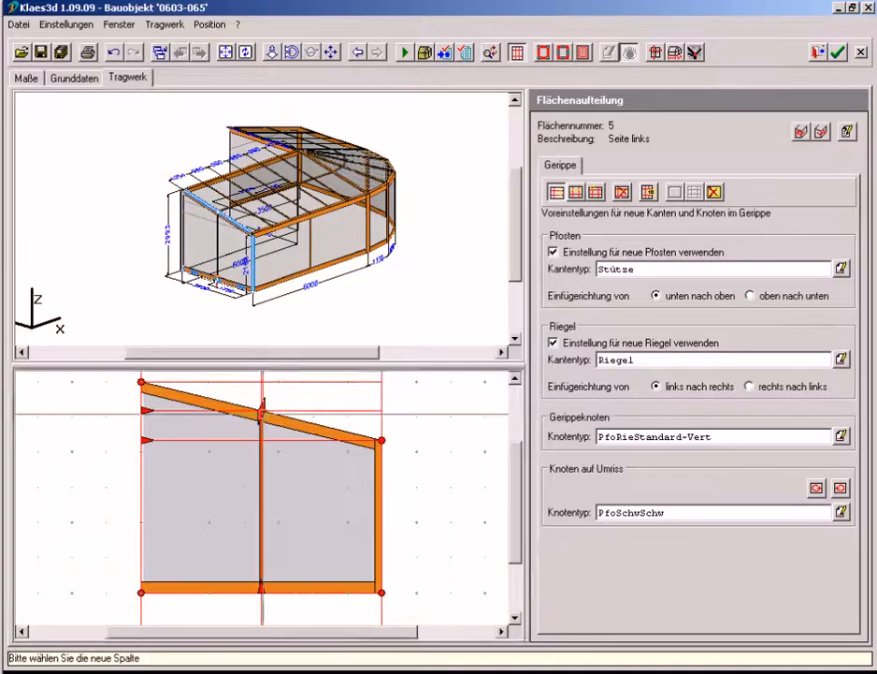
Set the height of node 2 in column 2 of the left roof surface (Dach links) to Dachmaß~N01, then select column 1
{"action": "left_click", "coordinate": [648, 194]}
{"action": "left_click", "coordinate": [303, 189]}
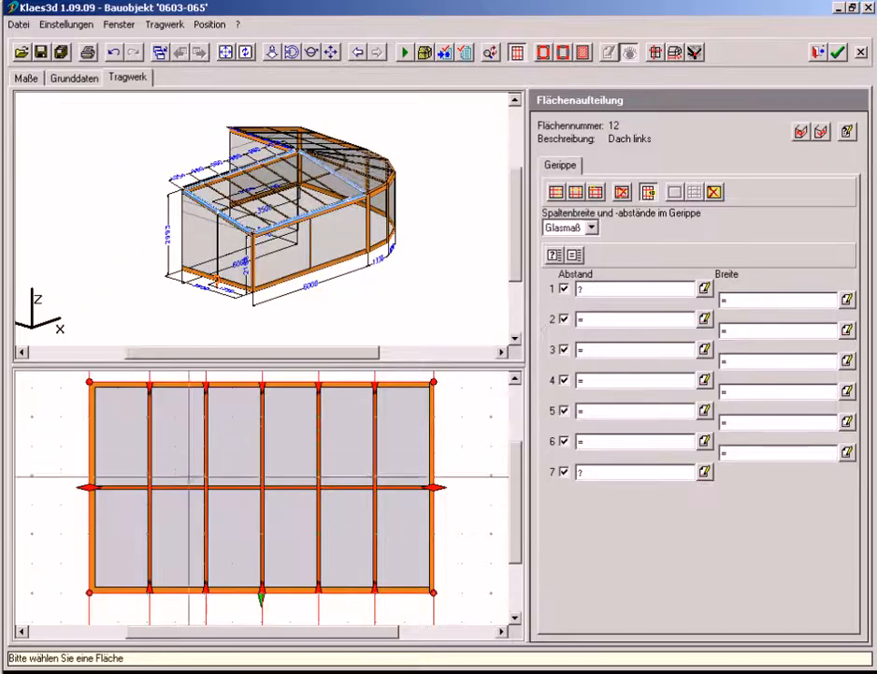
{"action": "left_click", "coordinate": [236, 487]}
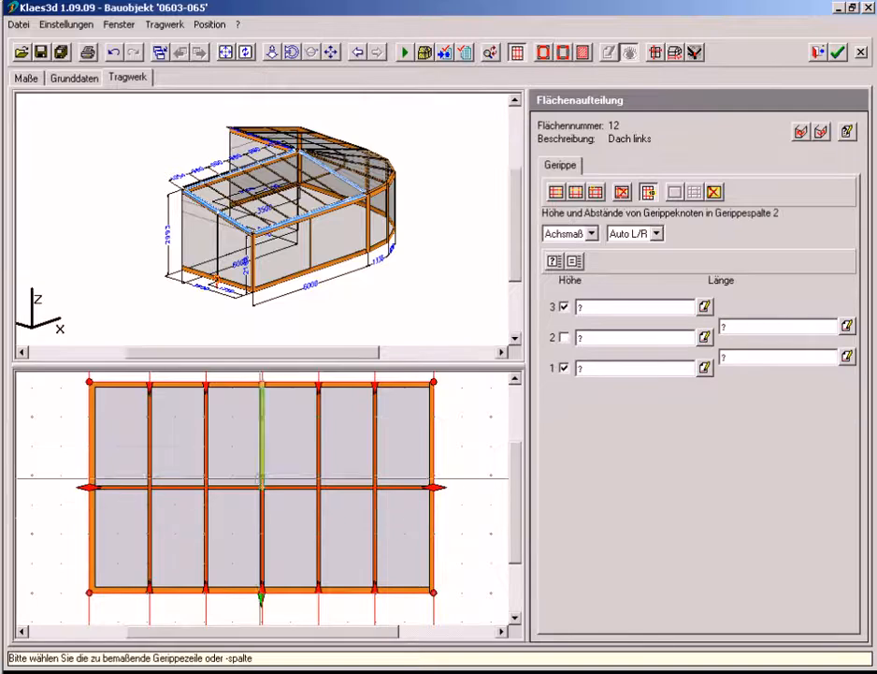
{"action": "left_click", "coordinate": [706, 339]}
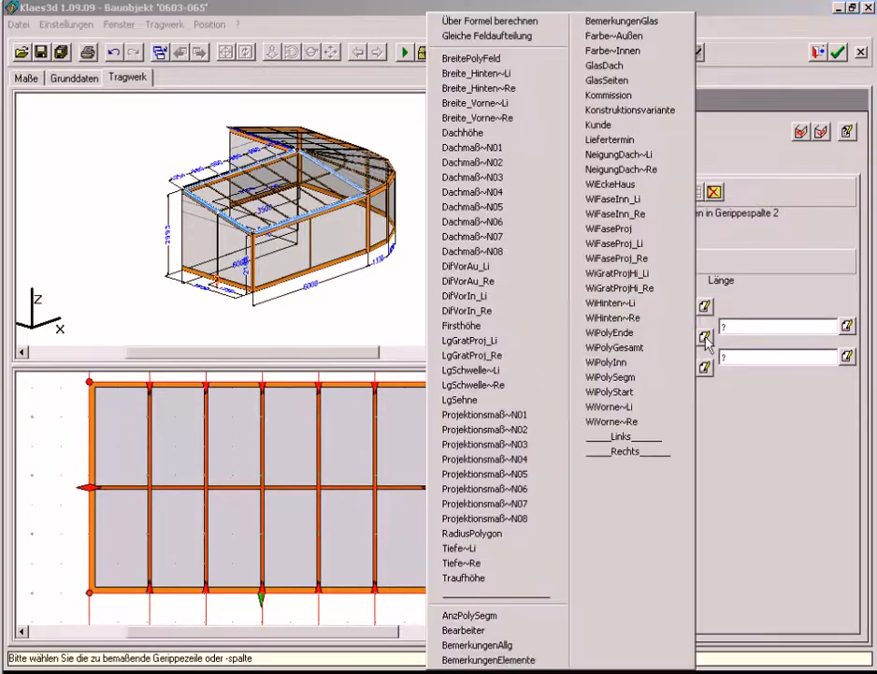
{"action": "left_click", "coordinate": [511, 150]}
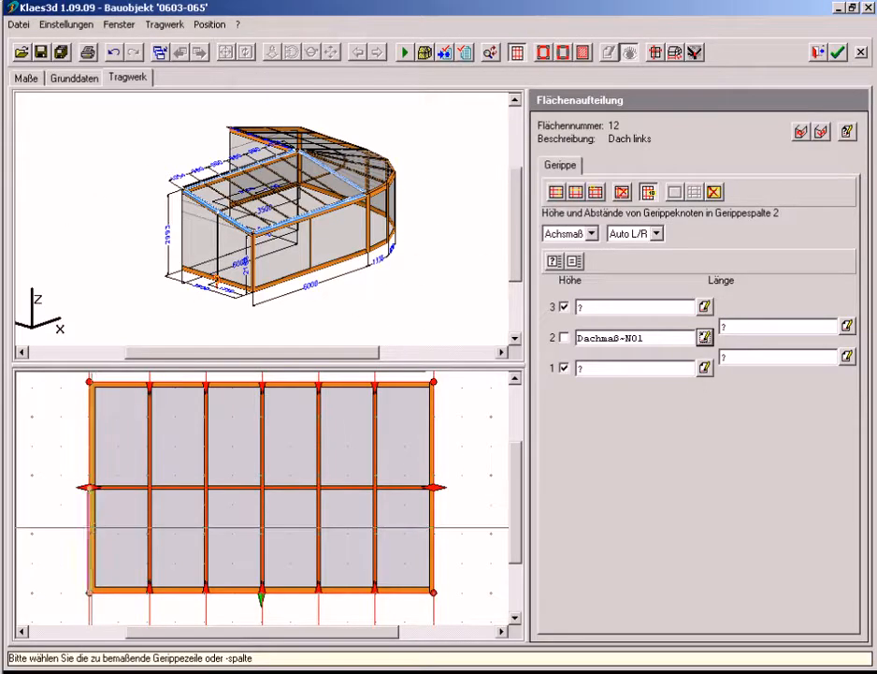
{"action": "left_click", "coordinate": [91, 527]}
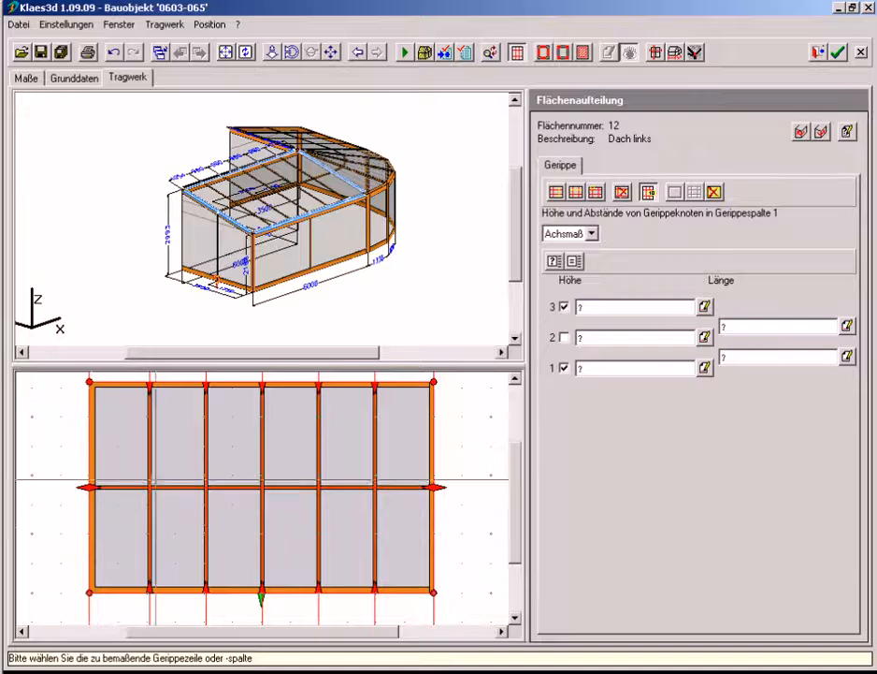
Set the axis distance of column 2 in the left side surface (Seite links) to 2300 and recalculate the model
{"action": "left_click", "coordinate": [217, 239]}
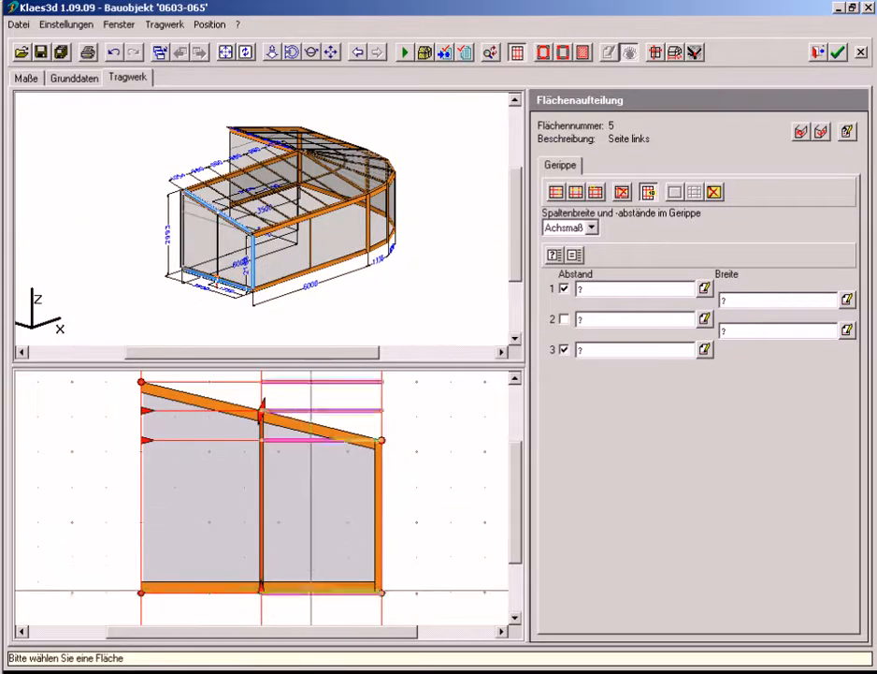
{"action": "left_click", "coordinate": [311, 590]}
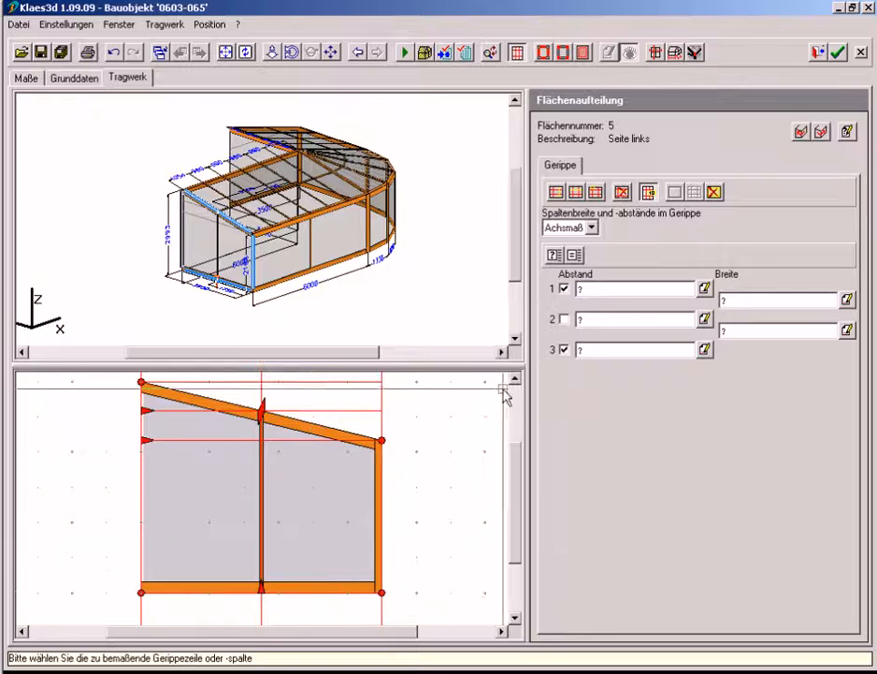
{"action": "left_click", "coordinate": [601, 319]}
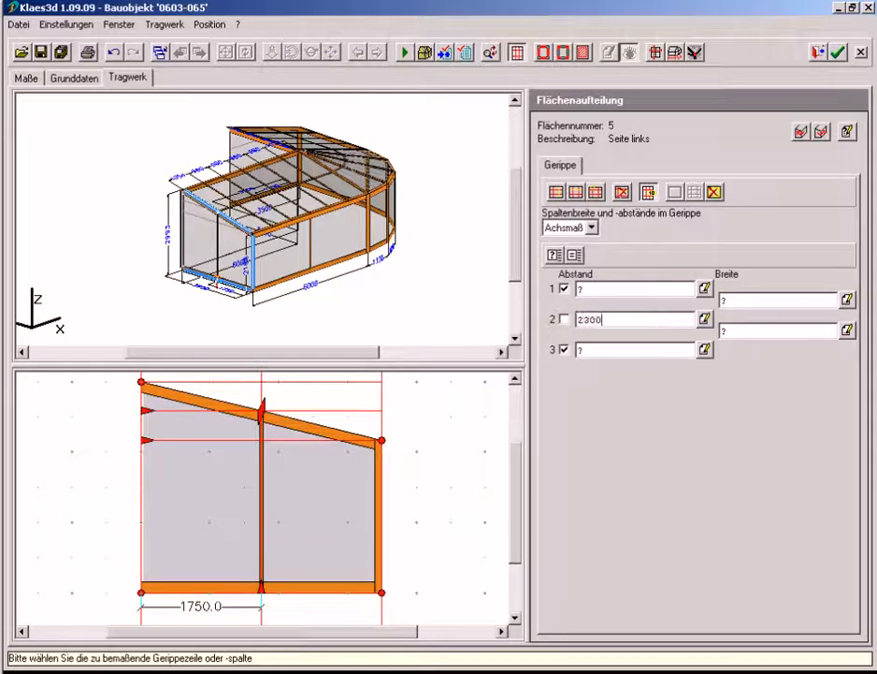
{"action": "left_click", "coordinate": [405, 54]}
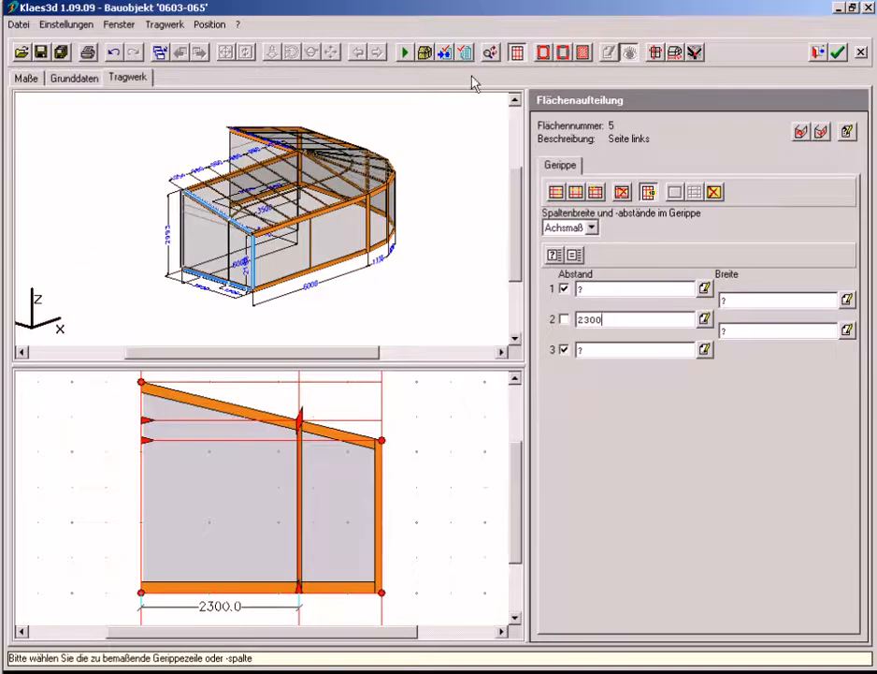
Assign the KeineKante edge type to the wall-side roof, verge, wall post and sill edges of the left side's rear field
{"action": "left_click", "coordinate": [543, 53]}
{"action": "left_click_drag", "start_coordinate": [267, 310], "coordinate": [157, 166]}
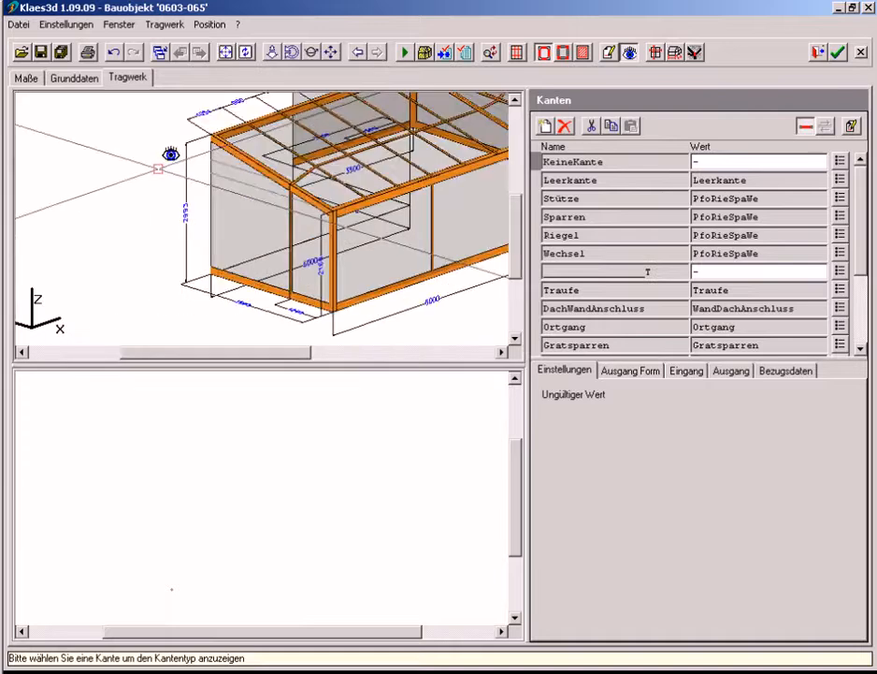
{"action": "left_click", "coordinate": [538, 168]}
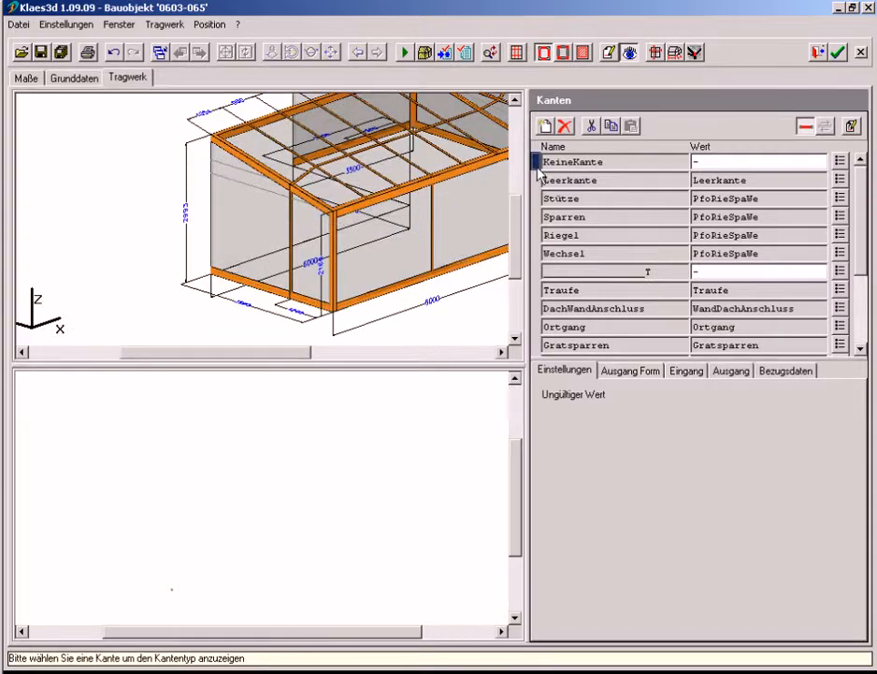
{"action": "left_click", "coordinate": [609, 54]}
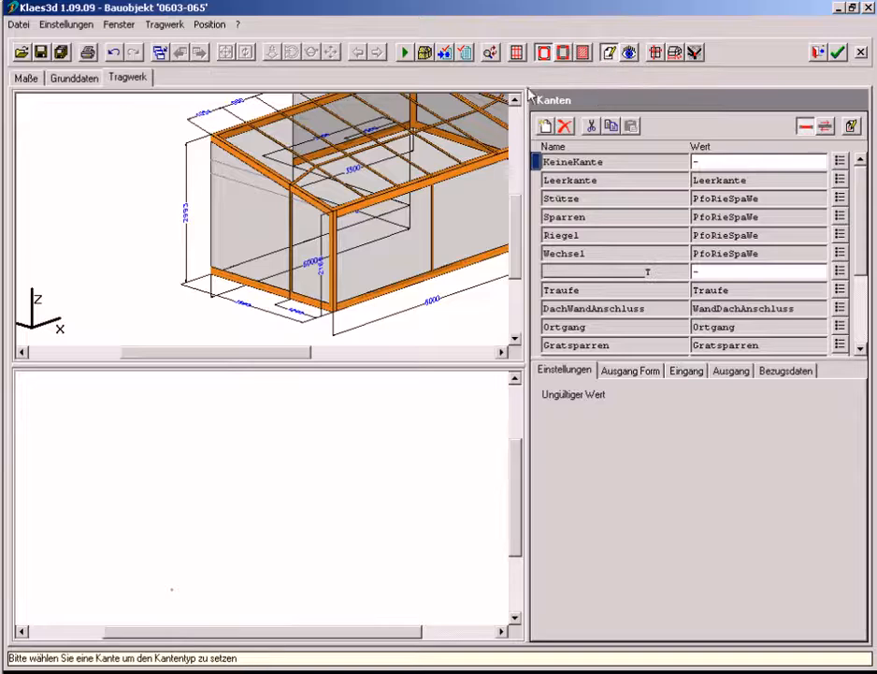
{"action": "left_click", "coordinate": [249, 133]}
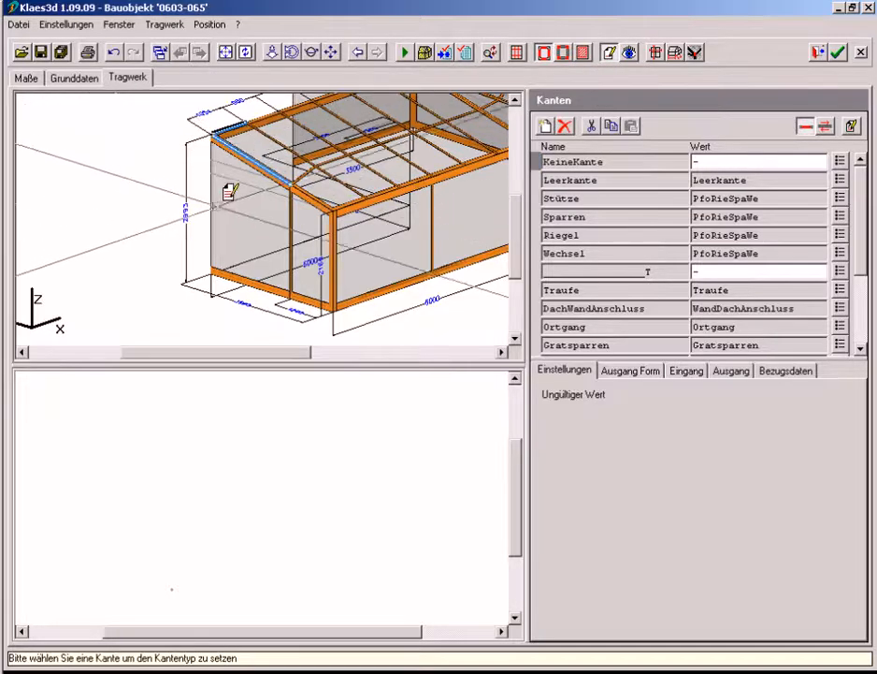
{"action": "left_click", "coordinate": [234, 278]}
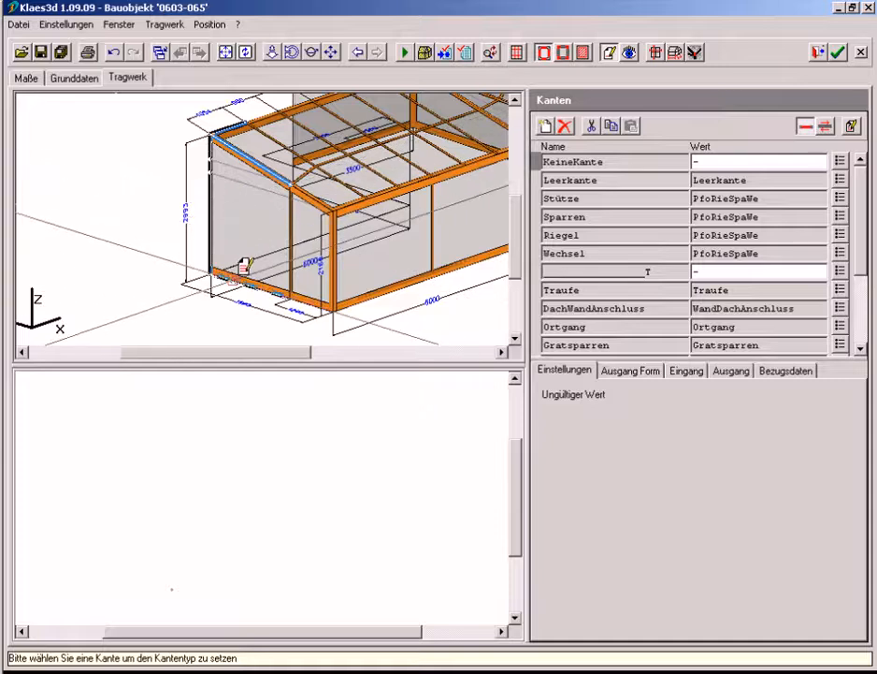
Assign DachWandAnschluss to the roof cross member, Wandstütze~Li to the left side post and SparrenLi to the adjoining rafter, and recalculate the model
{"action": "left_click", "coordinate": [540, 309]}
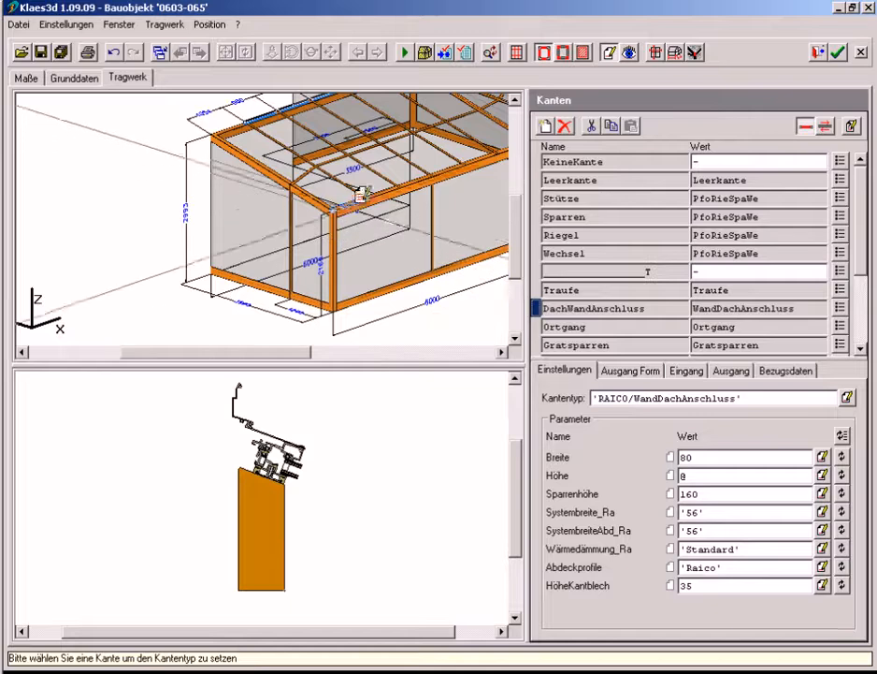
{"action": "left_click", "coordinate": [314, 164]}
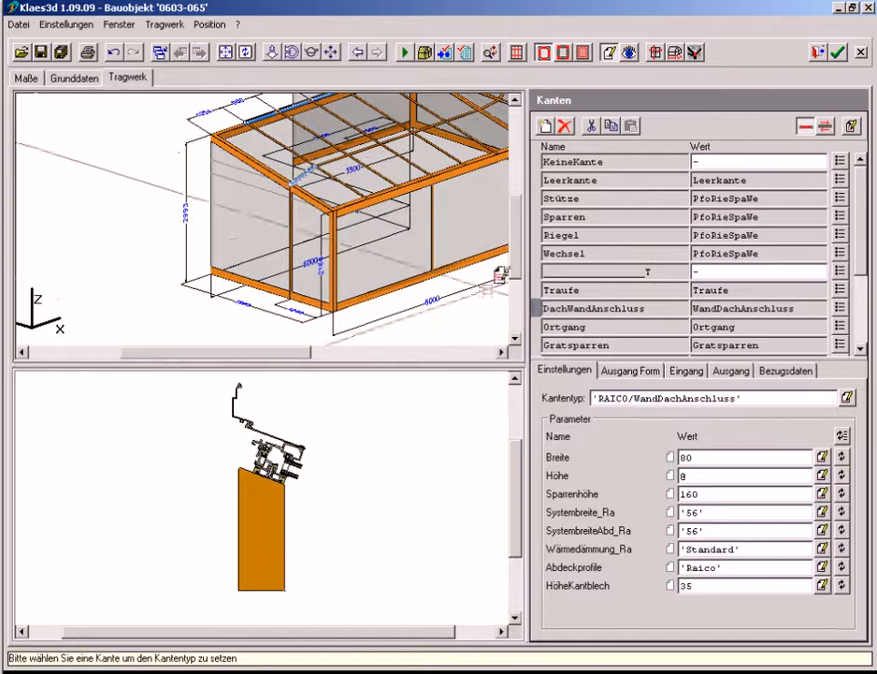
{"action": "scroll", "coordinate": [867, 339], "scroll_direction": "down", "scroll_amount": 3}
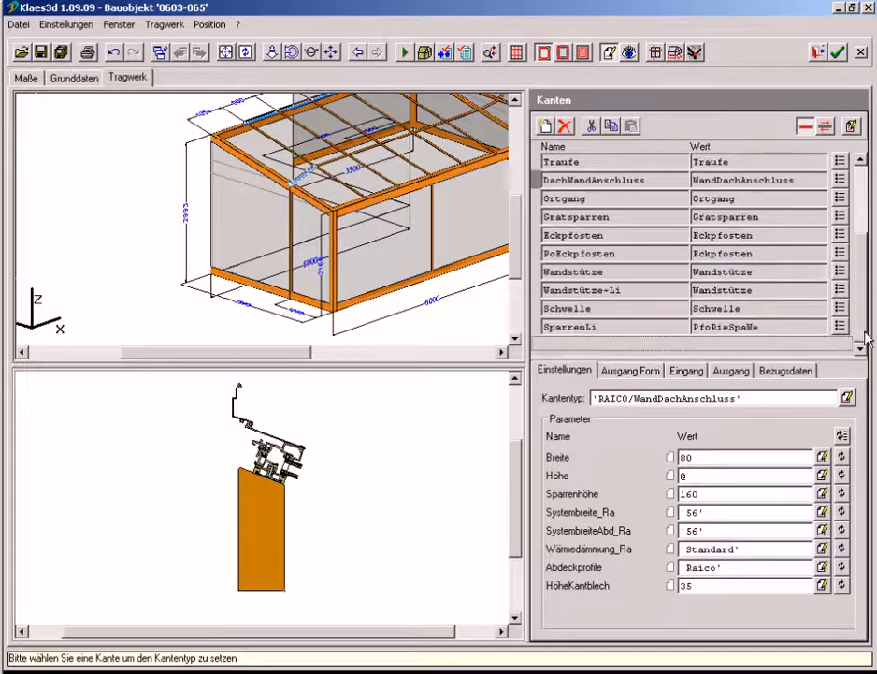
{"action": "left_click", "coordinate": [539, 291]}
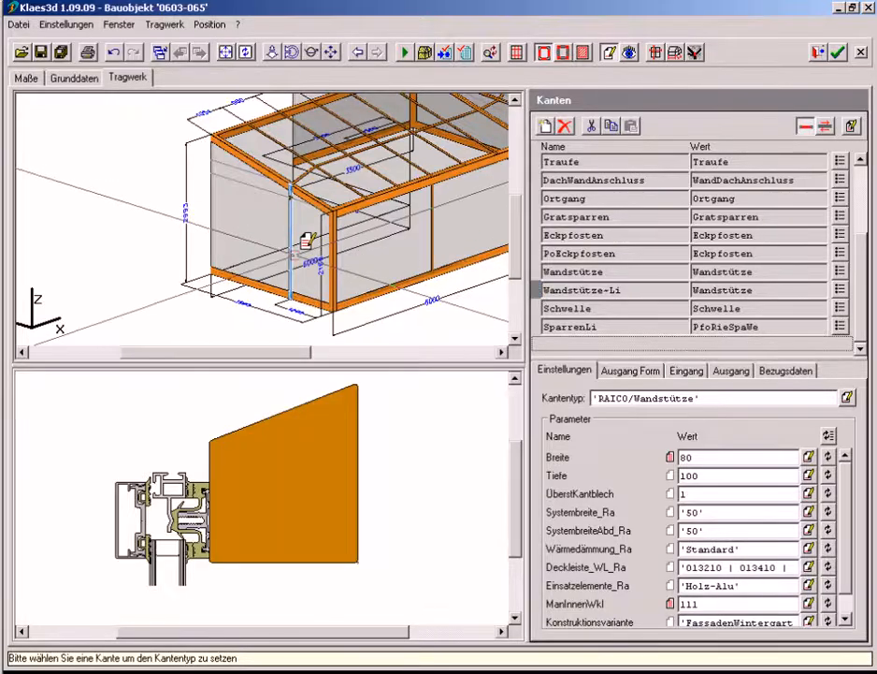
{"action": "left_click", "coordinate": [538, 327]}
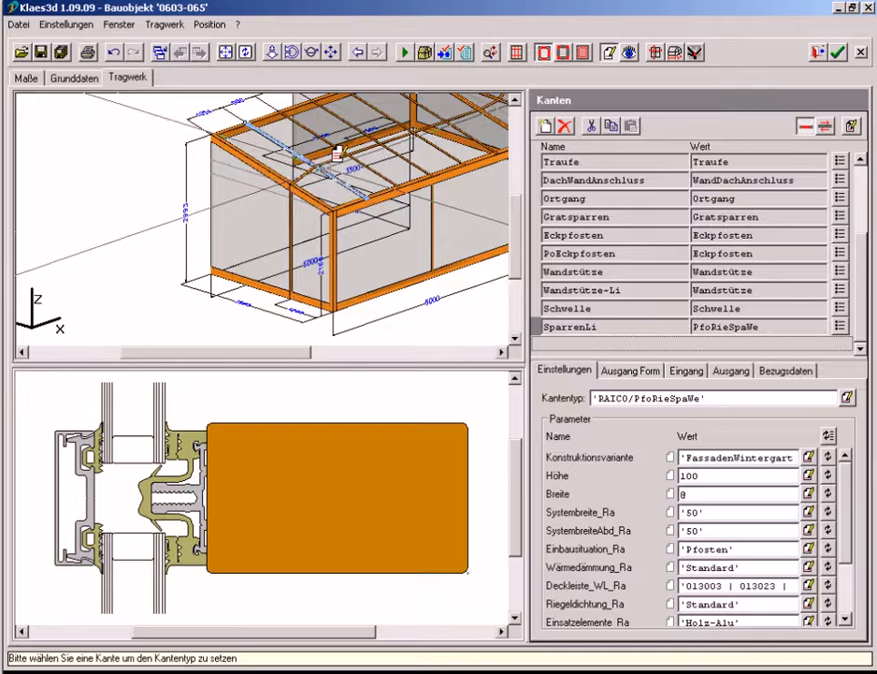
{"action": "left_click", "coordinate": [404, 55]}
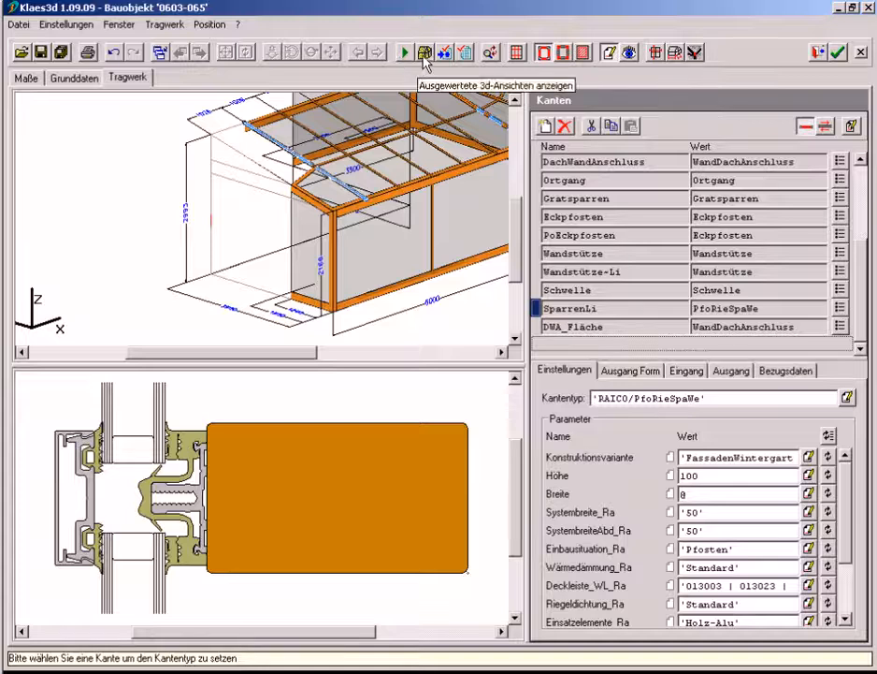
Examine the roof-to-wall connection at the recessed left corner in the evaluated 3D view
{"action": "left_click", "coordinate": [427, 55]}
{"action": "left_click", "coordinate": [438, 67]}
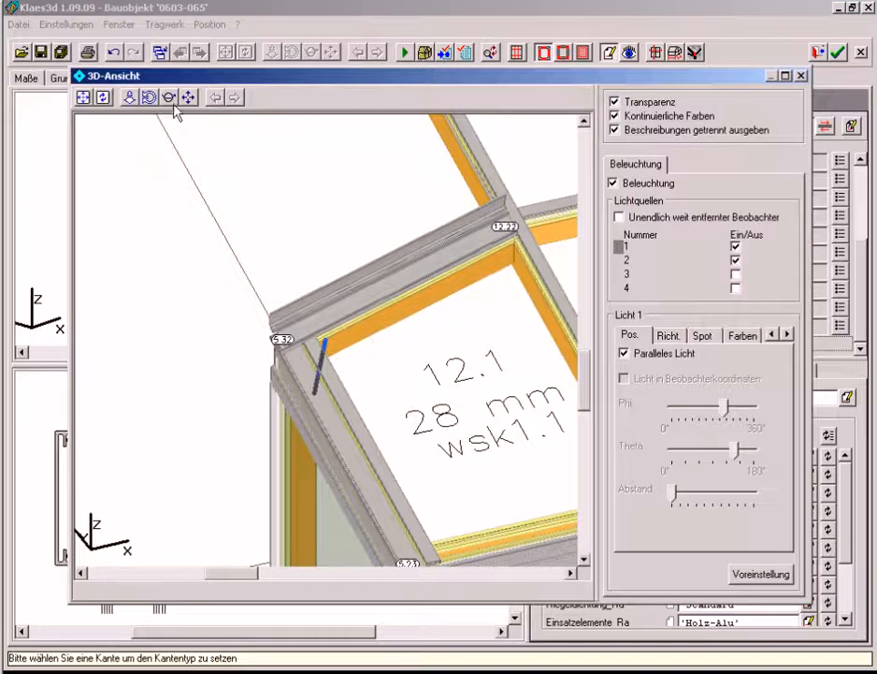
{"action": "left_click_drag", "start_coordinate": [195, 278], "coordinate": [241, 300]}
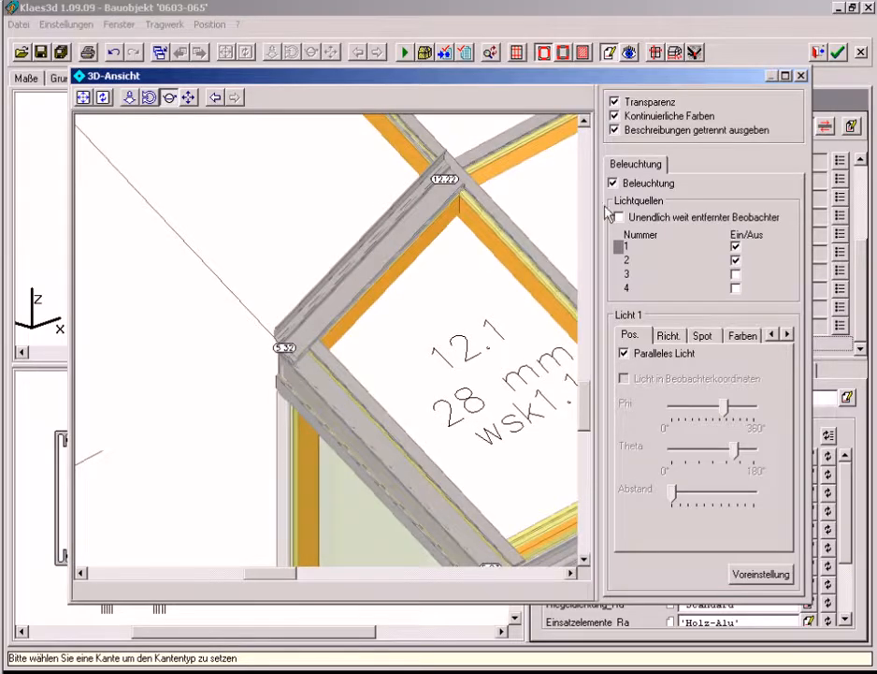
{"action": "left_click", "coordinate": [800, 75]}
Recalculate the model and assign the KeineFüllung infill to the end-side surface of the right wing
{"action": "left_click", "coordinate": [406, 53]}
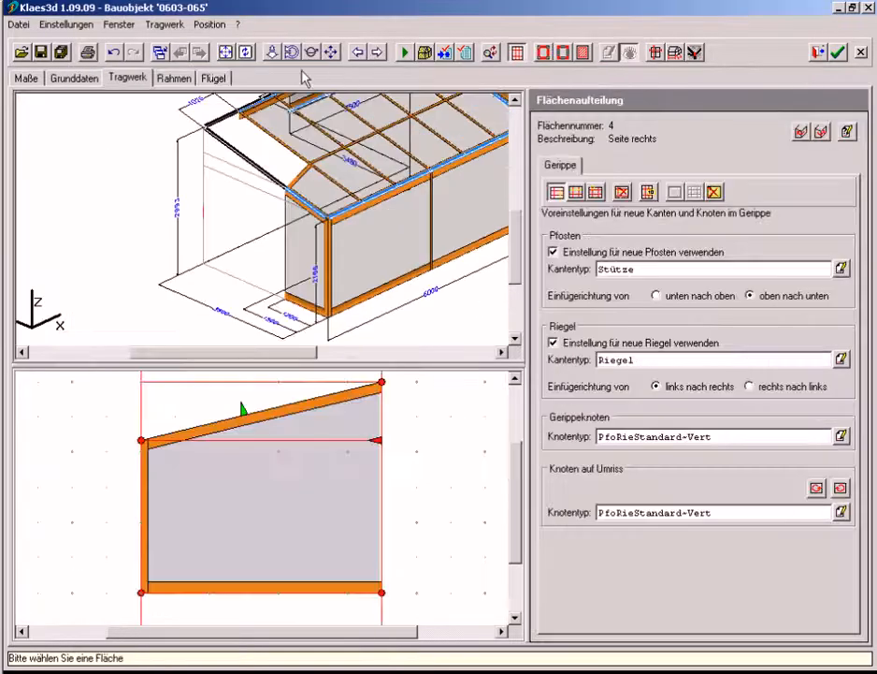
{"action": "left_click", "coordinate": [225, 53]}
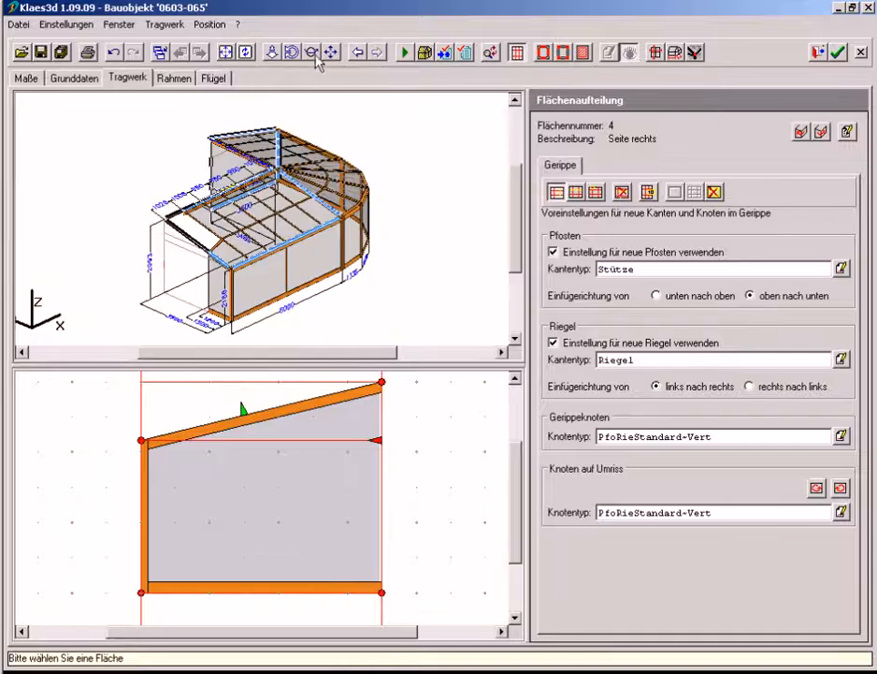
{"action": "left_click", "coordinate": [312, 52]}
{"action": "left_click_drag", "start_coordinate": [355, 114], "coordinate": [47, 163]}
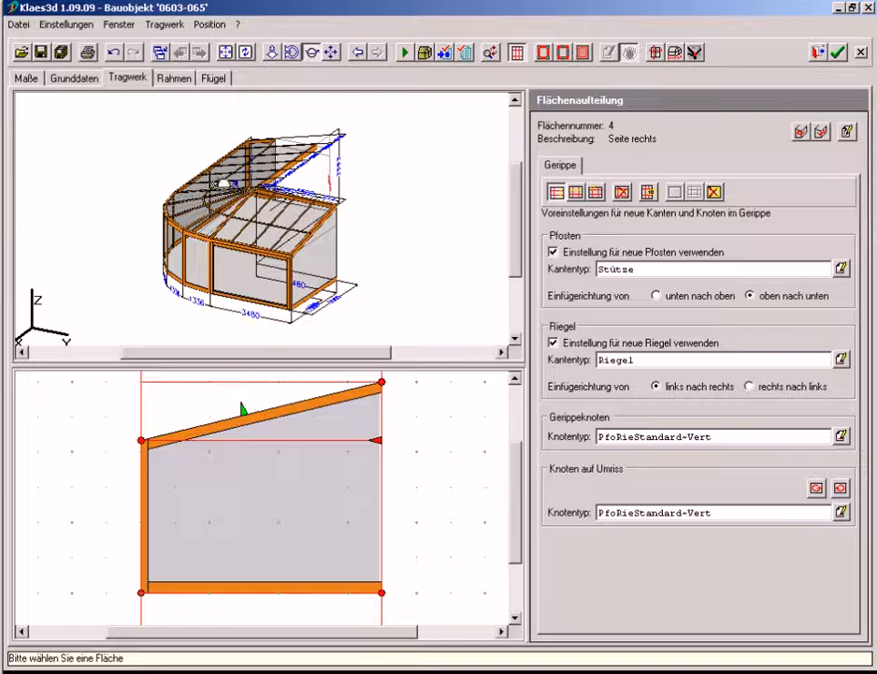
{"action": "left_click", "coordinate": [584, 53]}
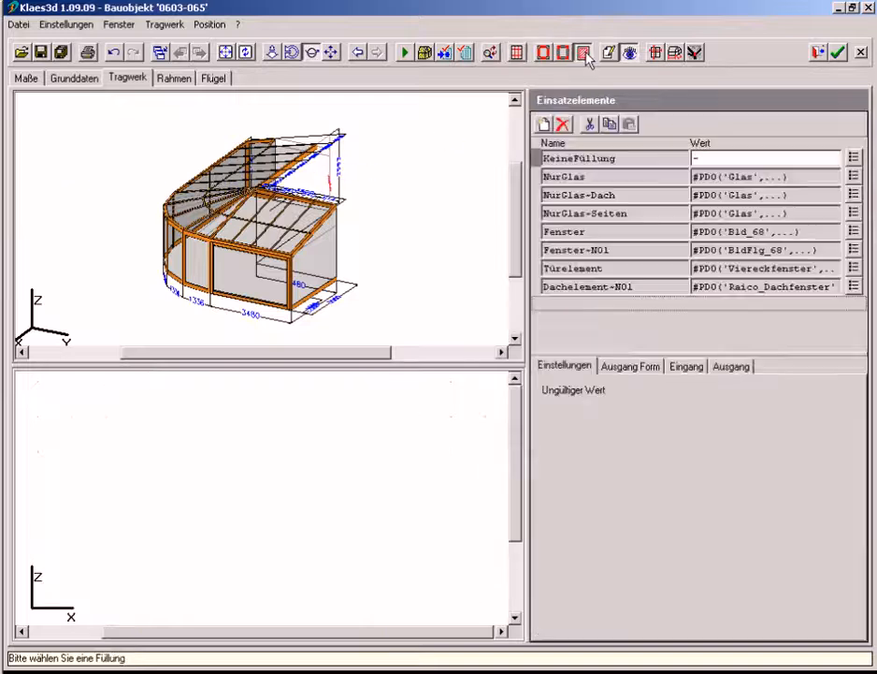
{"action": "left_click", "coordinate": [536, 155]}
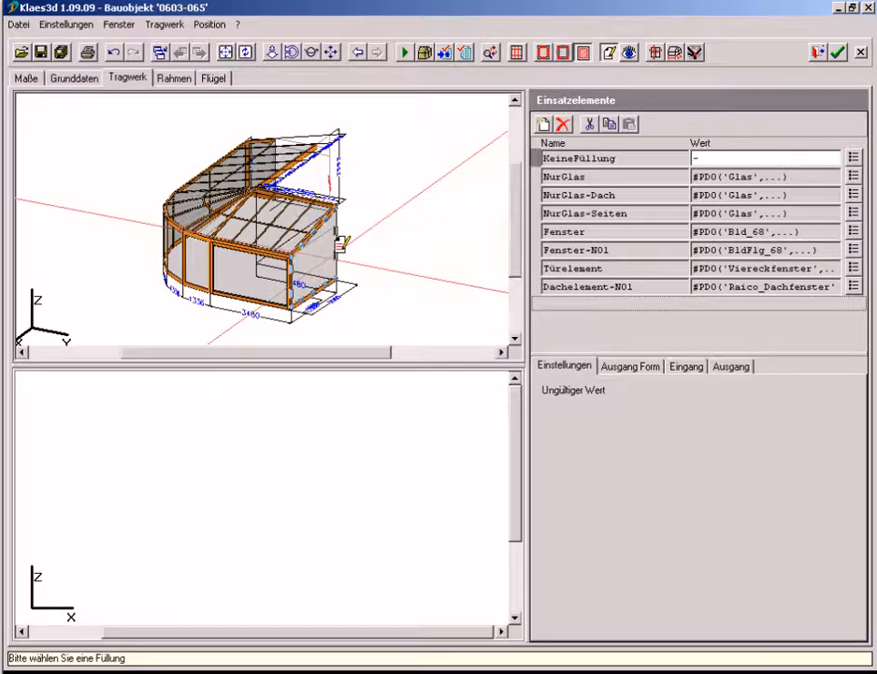
{"action": "left_click", "coordinate": [339, 243]}
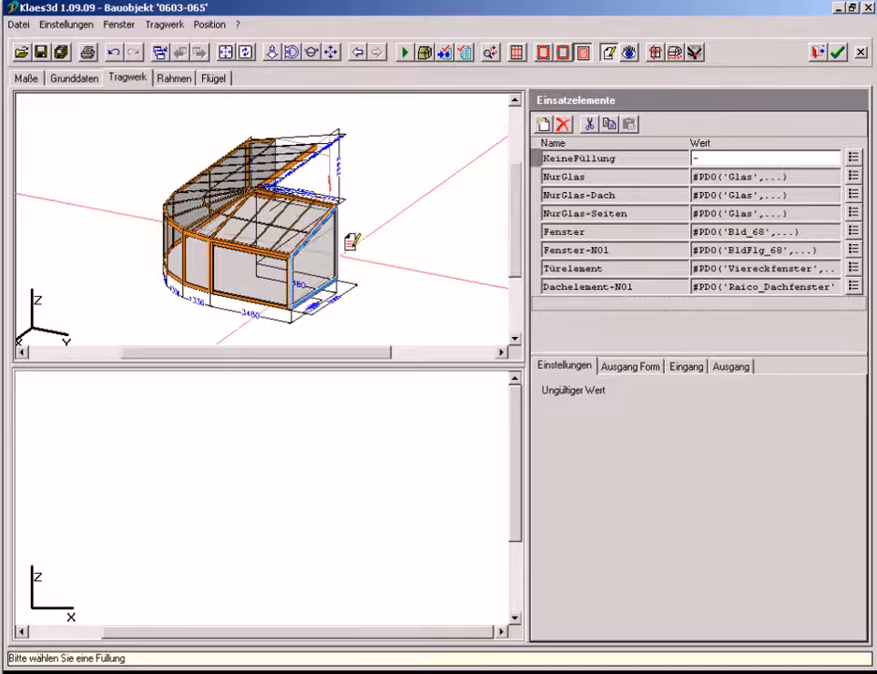
Assign KeineKante to the right end side's sill and wall post and Wandstütze to its front corner post, and recalculate the model
{"action": "left_click", "coordinate": [544, 54]}
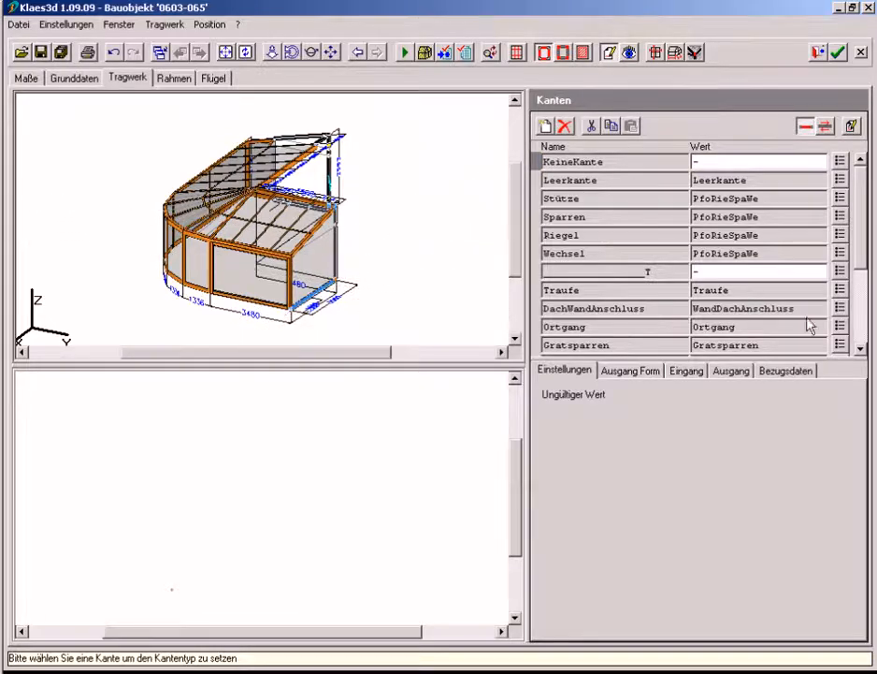
{"action": "scroll", "coordinate": [854, 339], "scroll_direction": "down", "scroll_amount": 3}
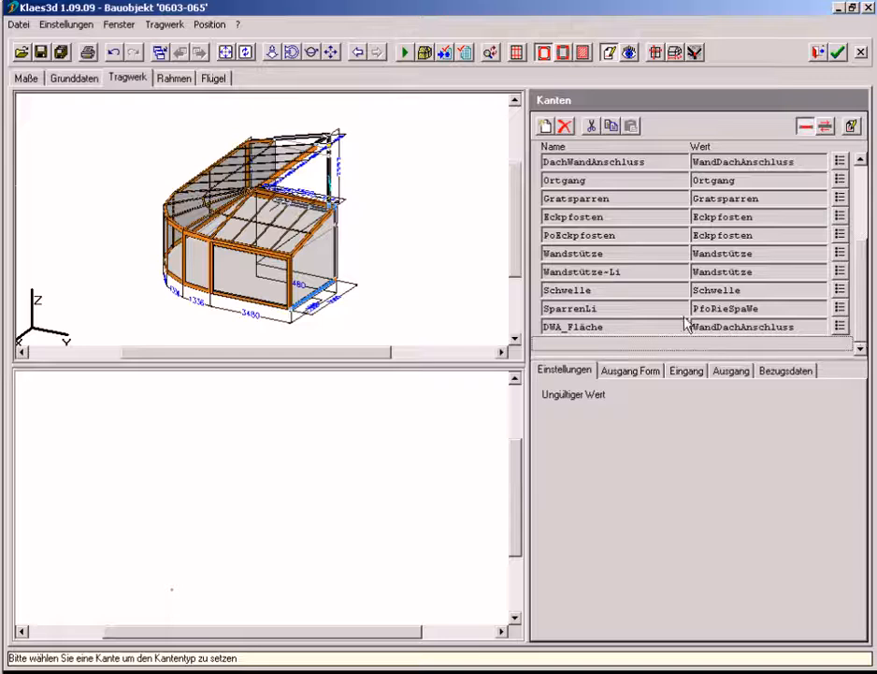
{"action": "left_click", "coordinate": [539, 275]}
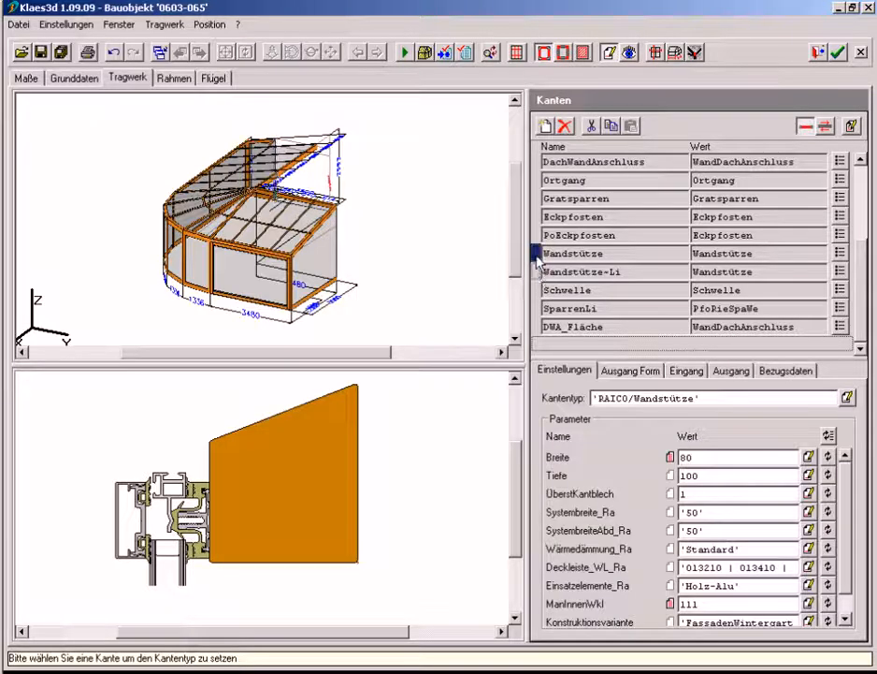
{"action": "left_click", "coordinate": [537, 255]}
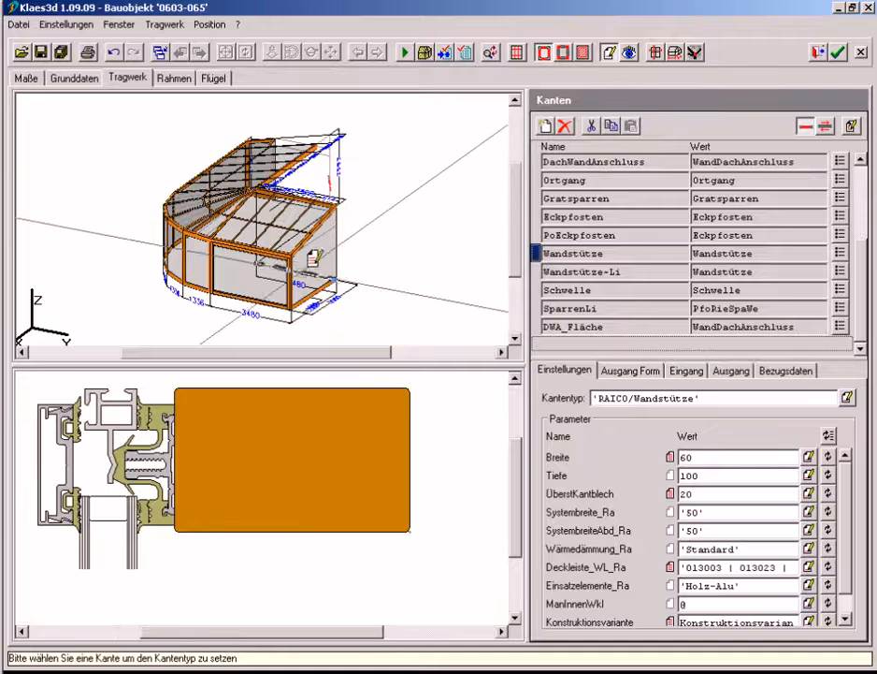
{"action": "left_click", "coordinate": [300, 267]}
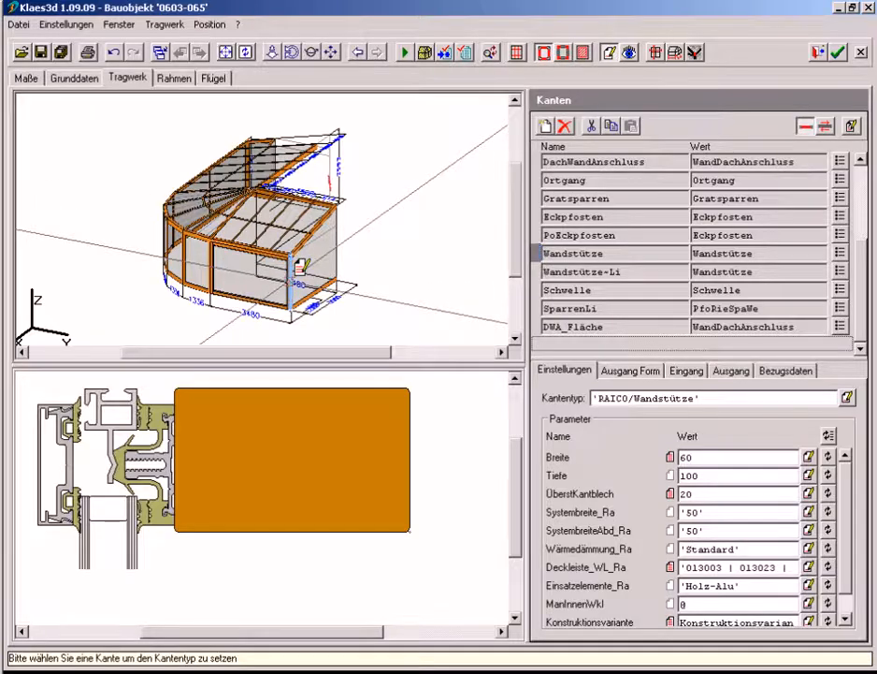
{"action": "left_click", "coordinate": [405, 54]}
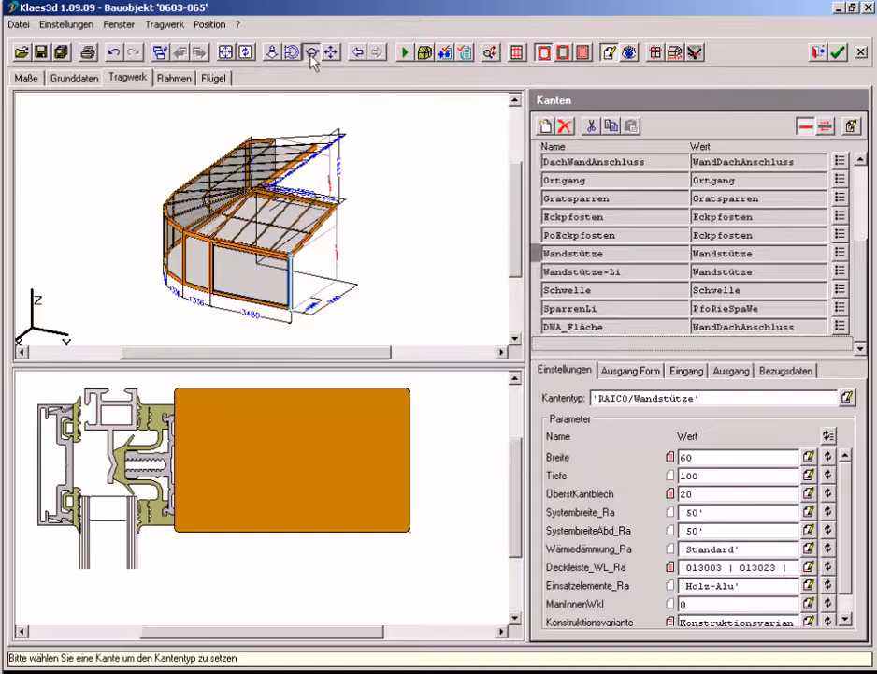
Assign the Dachelement~NO1 roof window to two upper roof fields of the left wing and an upper field of the right wing
{"action": "left_click_drag", "start_coordinate": [280, 104], "coordinate": [378, 192]}
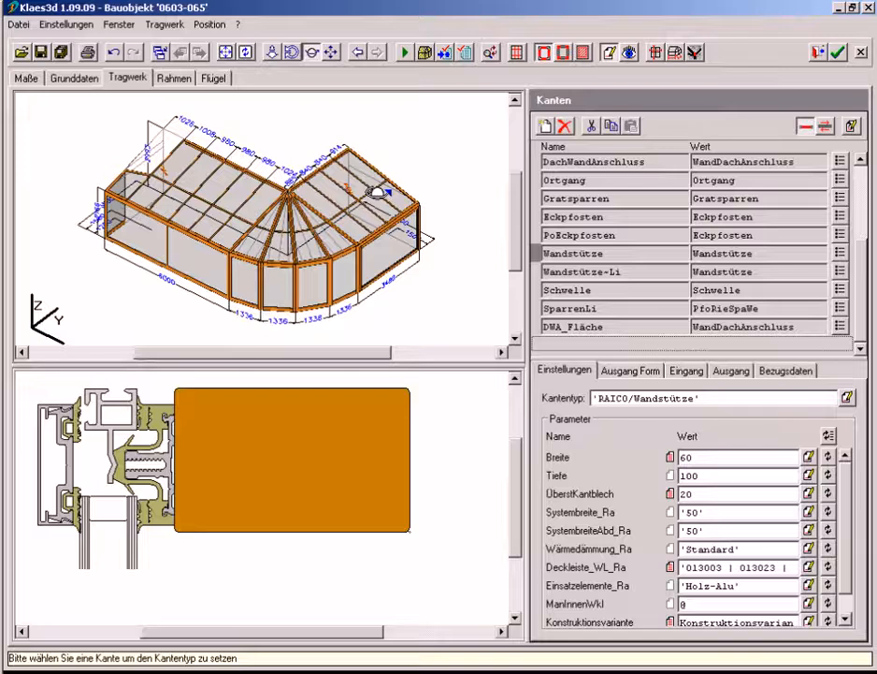
{"action": "left_click", "coordinate": [584, 53]}
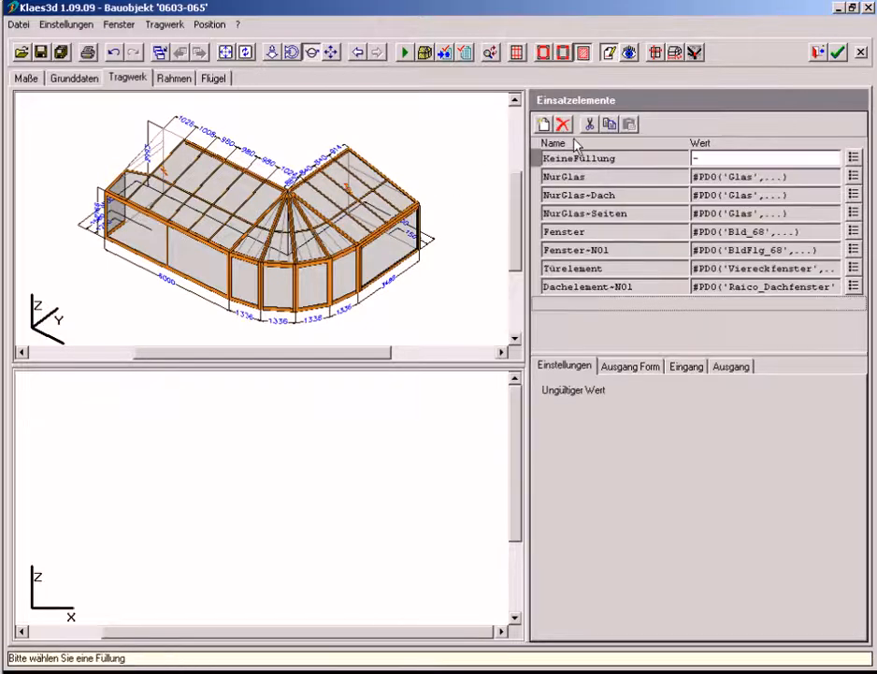
{"action": "left_click", "coordinate": [537, 287]}
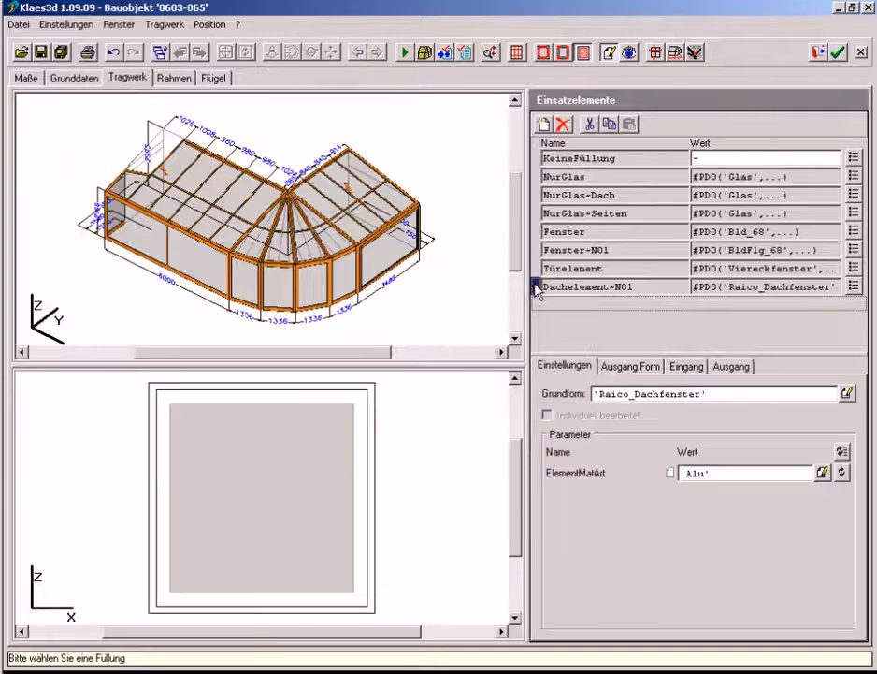
{"action": "left_click_drag", "start_coordinate": [537, 287], "coordinate": [219, 150]}
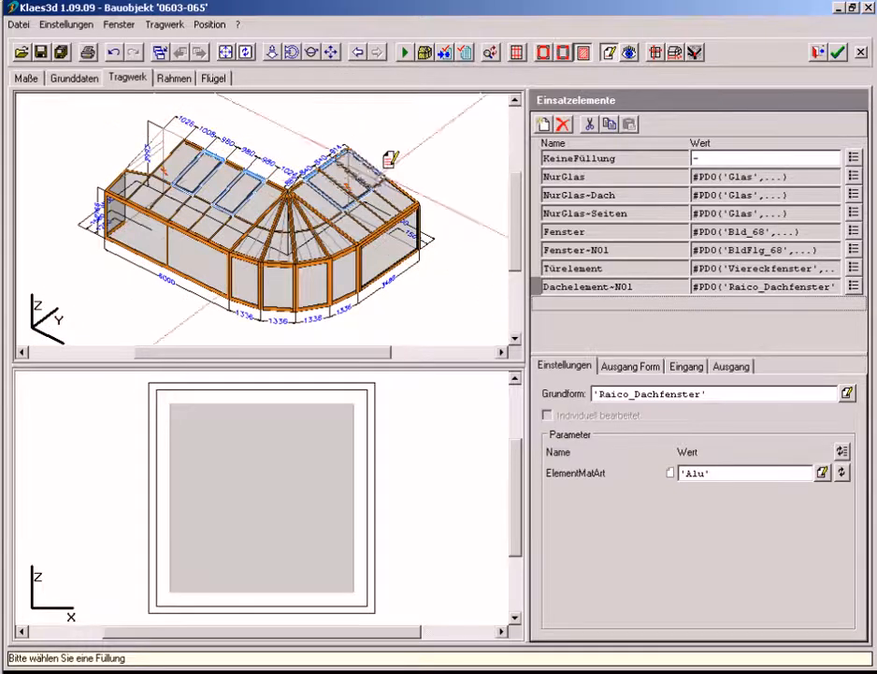
Assign the Fenster infill to the two front fields of the left wing and Fenster~NO1 to the right wing's front field
{"action": "left_click", "coordinate": [535, 232]}
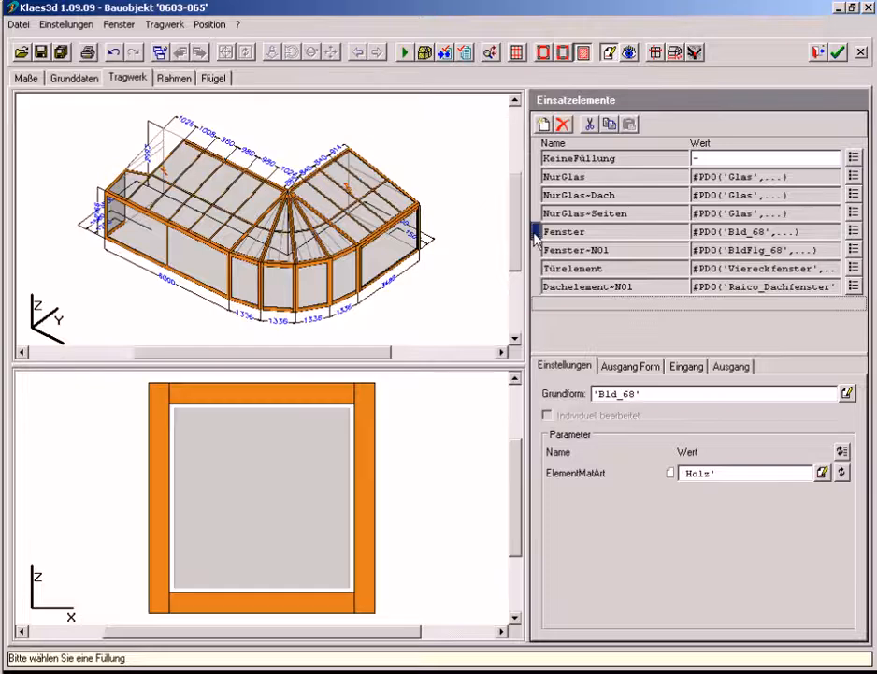
{"action": "left_click_drag", "start_coordinate": [528, 225], "coordinate": [105, 187]}
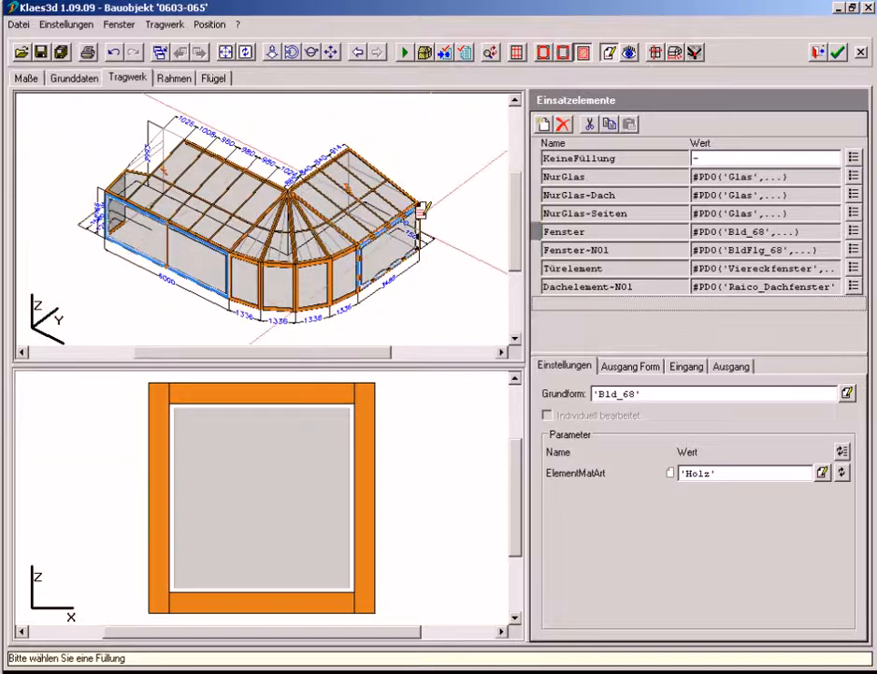
{"action": "left_click", "coordinate": [538, 252]}
{"action": "left_click_drag", "start_coordinate": [536, 253], "coordinate": [412, 239]}
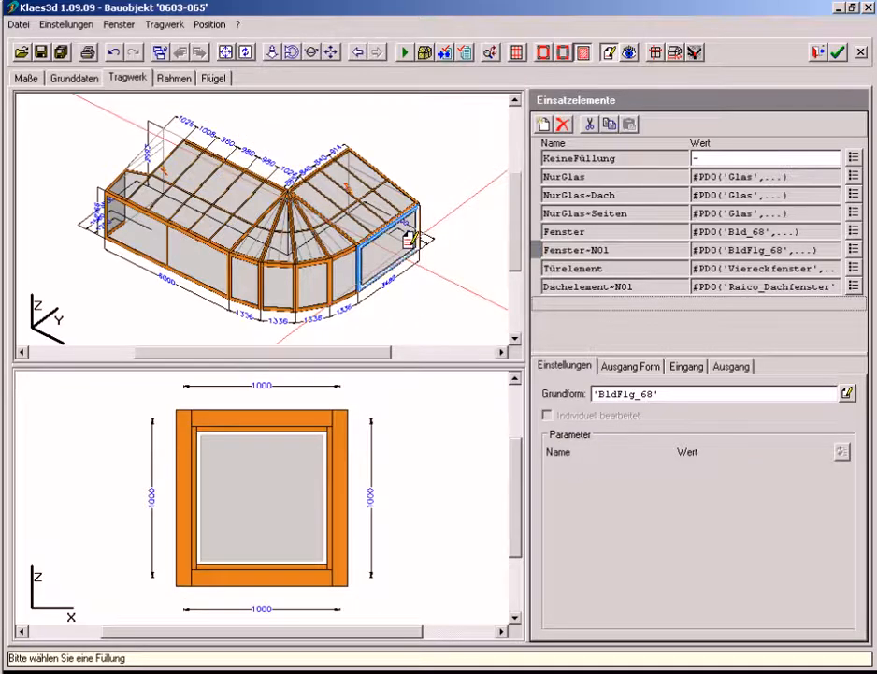
Divide the frame in the right wing's front field into four equal columns with three vertical posts
{"action": "left_click", "coordinate": [183, 80]}
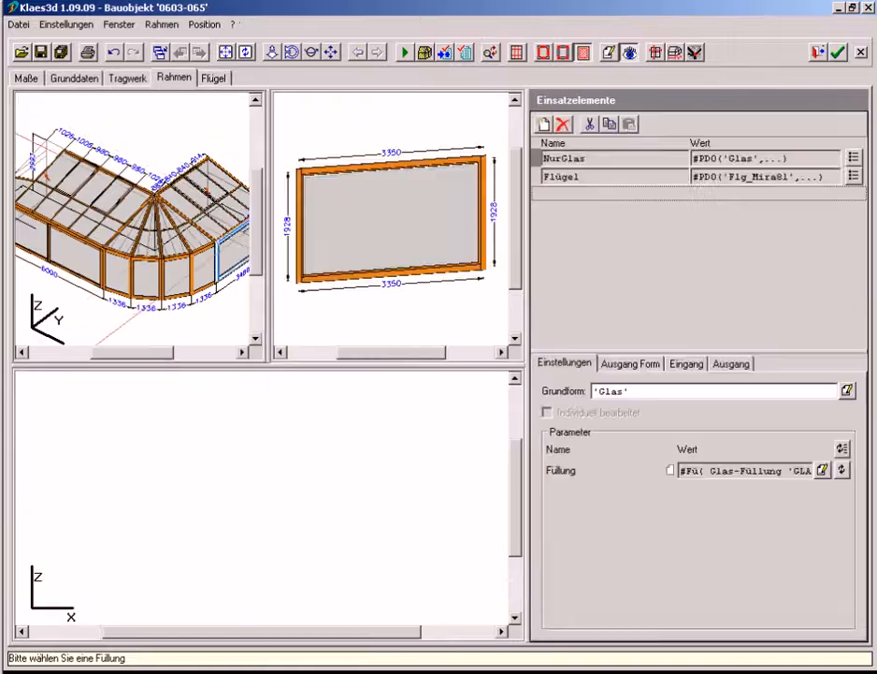
{"action": "left_click", "coordinate": [373, 228]}
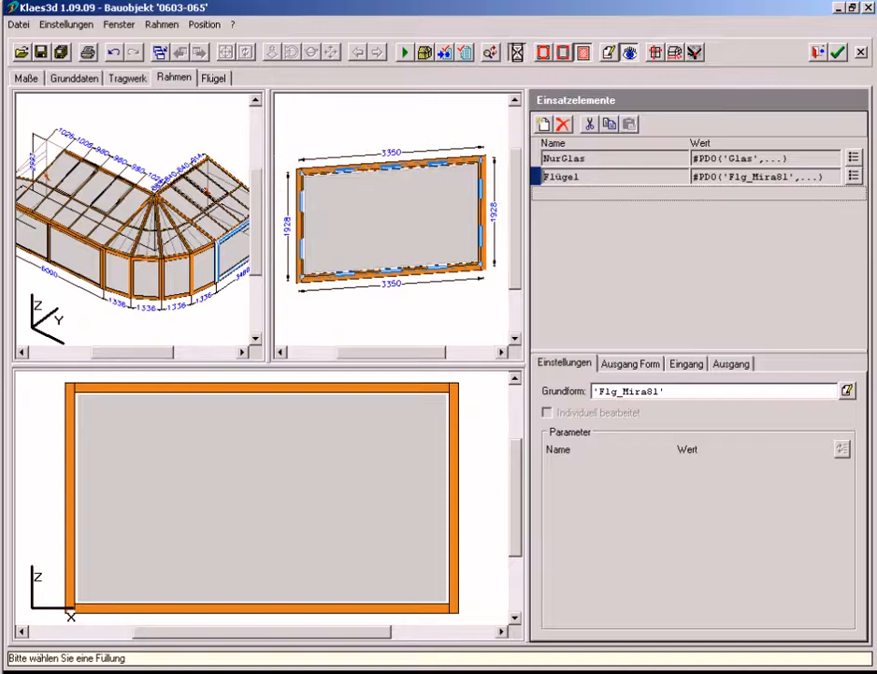
{"action": "left_click", "coordinate": [517, 53]}
{"action": "left_click", "coordinate": [453, 193]}
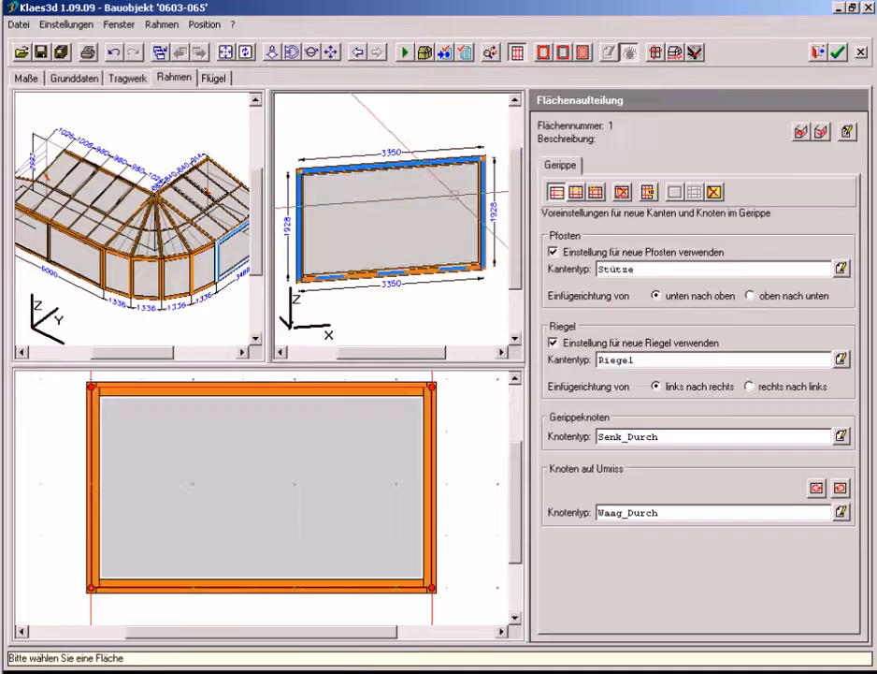
{"action": "left_click", "coordinate": [313, 420]}
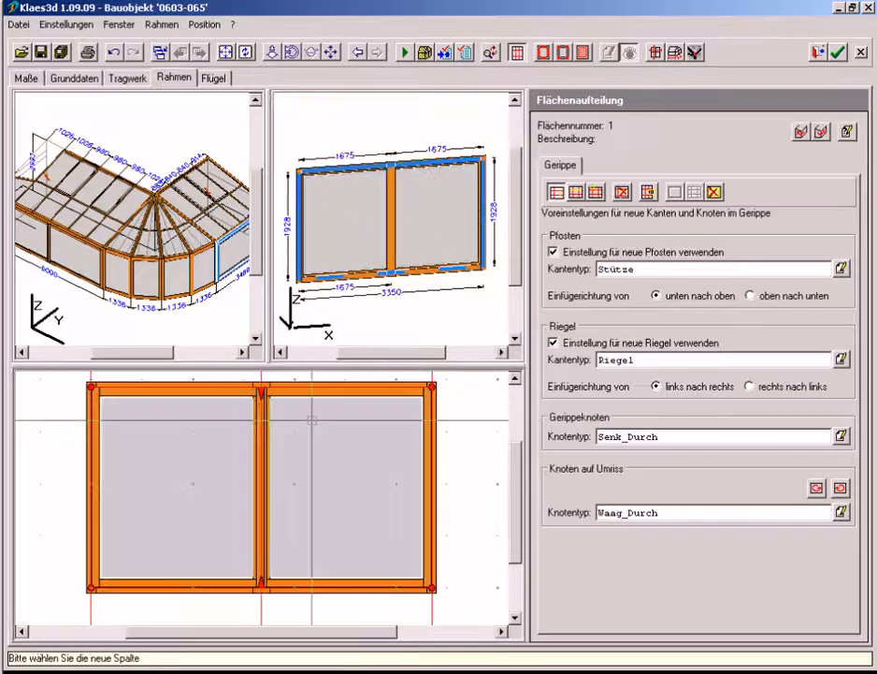
{"action": "left_click", "coordinate": [313, 420]}
{"action": "left_click", "coordinate": [312, 420]}
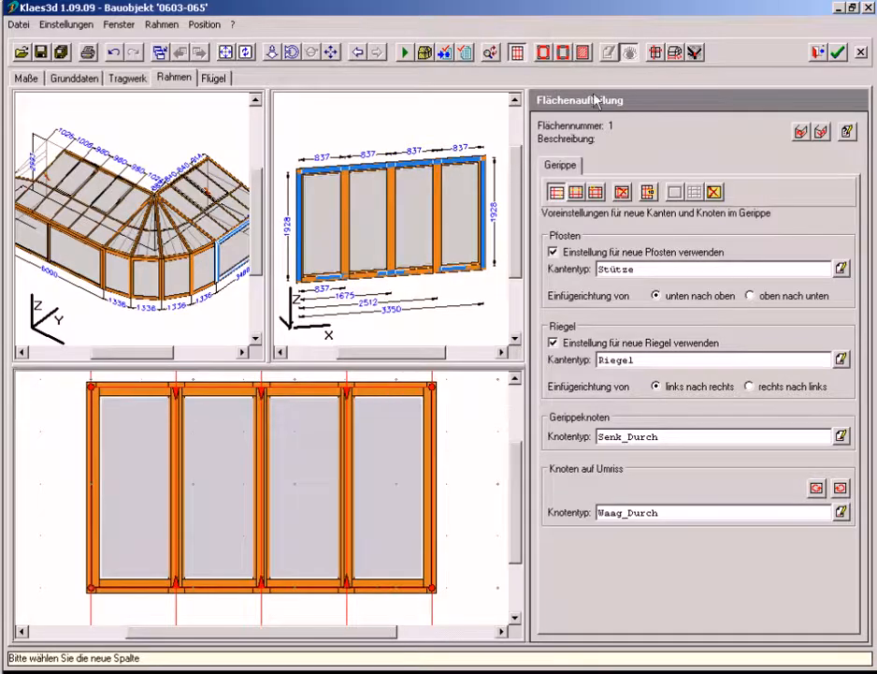
Assign the NurGlas infill to the two middle fields of the divided frame and recalculate the model
{"action": "left_click", "coordinate": [583, 54]}
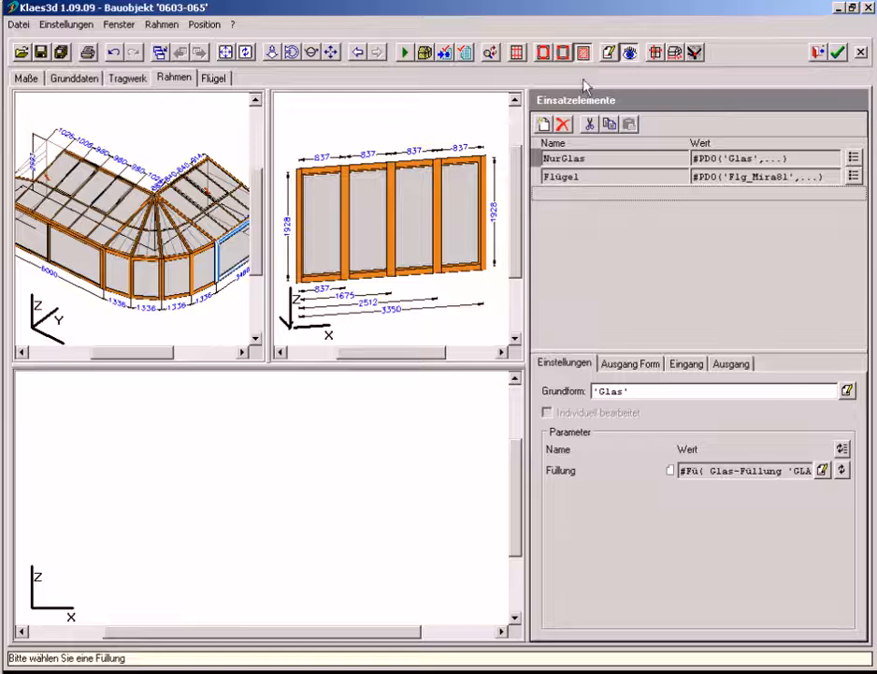
{"action": "left_click", "coordinate": [540, 161]}
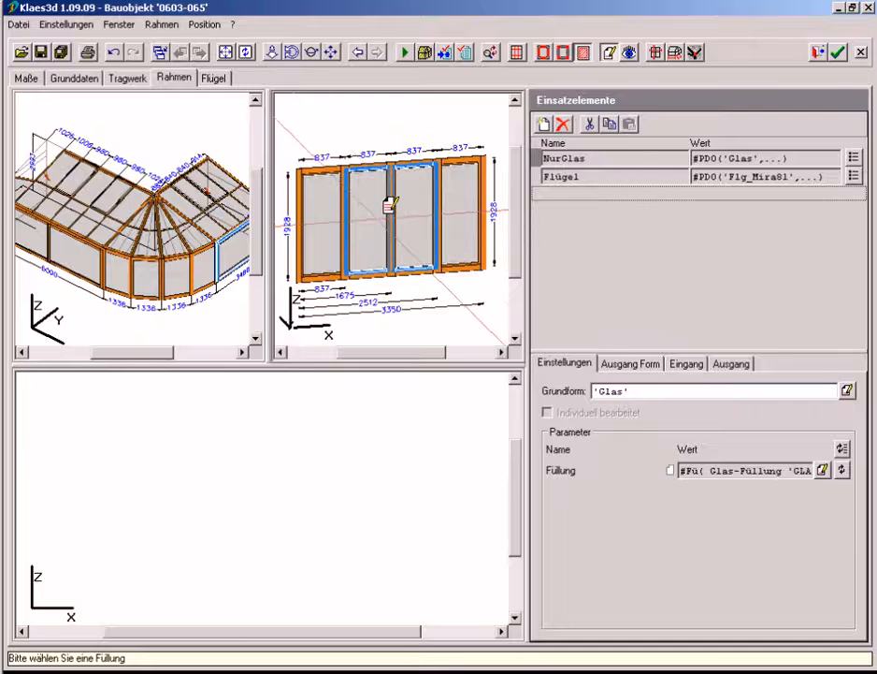
{"action": "left_click", "coordinate": [406, 55]}
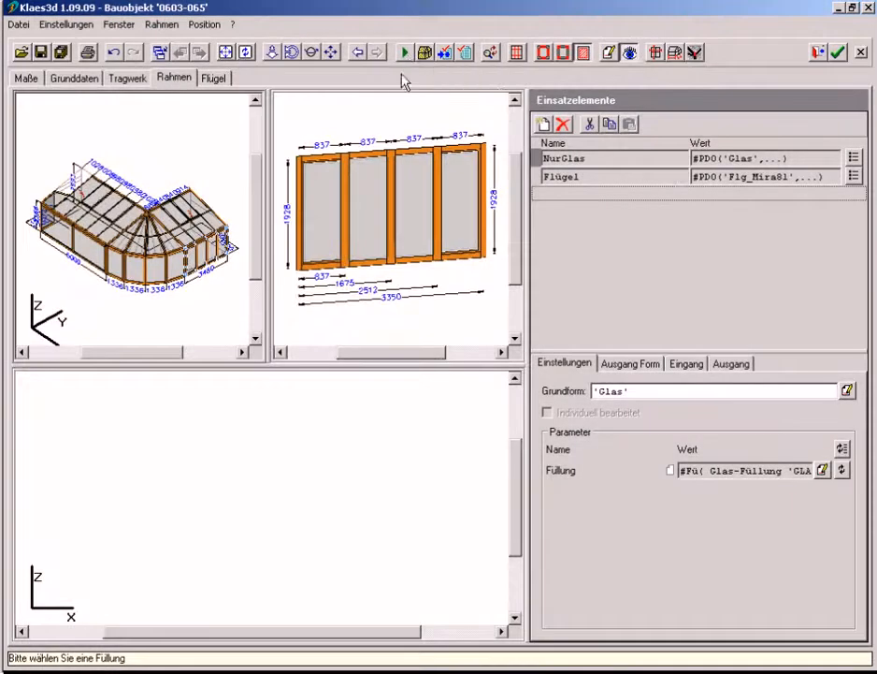
Set the ridge height (Firsthöhe) to 3800 and recalculate the model
{"action": "left_click", "coordinate": [26, 78]}
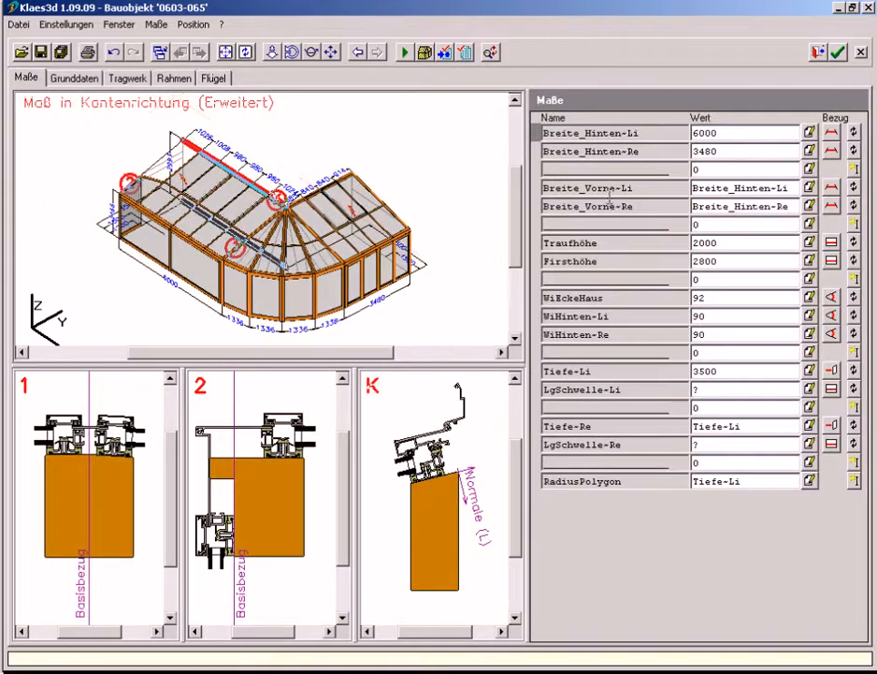
{"action": "left_click", "coordinate": [699, 261]}
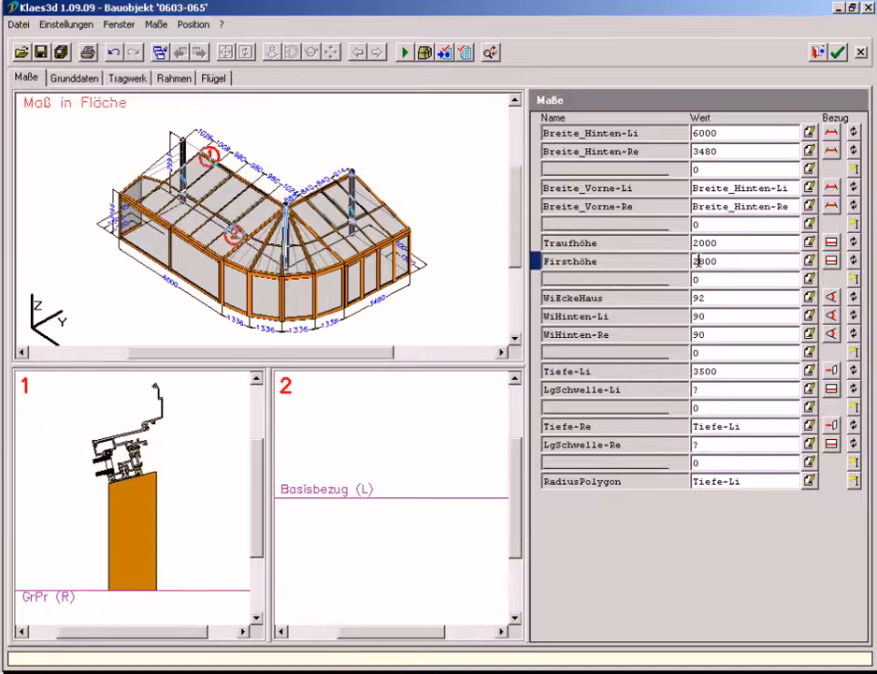
{"action": "type", "text": "3"}
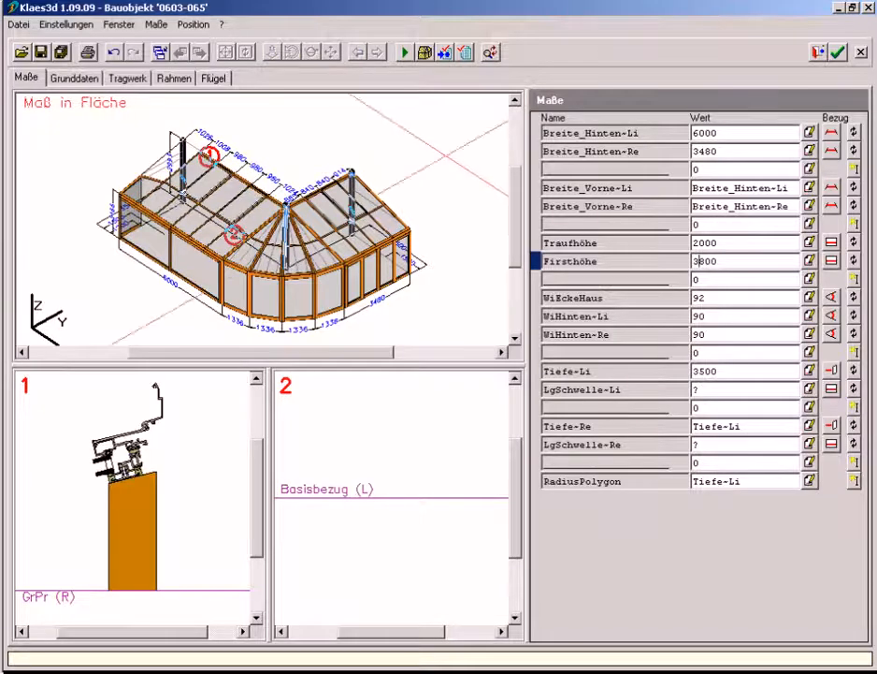
{"action": "left_click", "coordinate": [405, 55]}
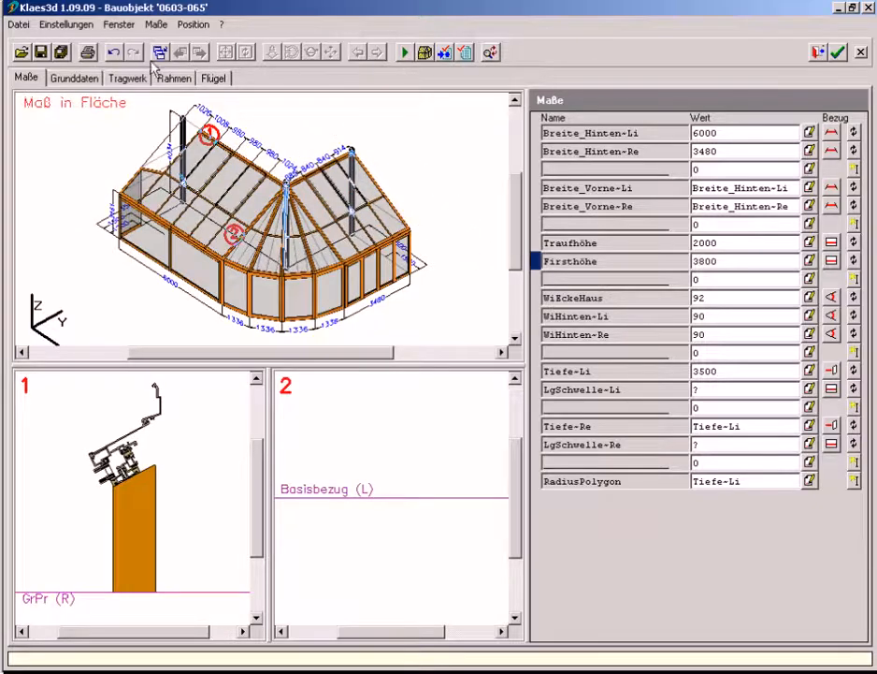
Show the model from above, display the Breite_Hinten~Li dimension reference and return to the edge types of the supporting structure (Tragwerk)
{"action": "left_click", "coordinate": [245, 54]}
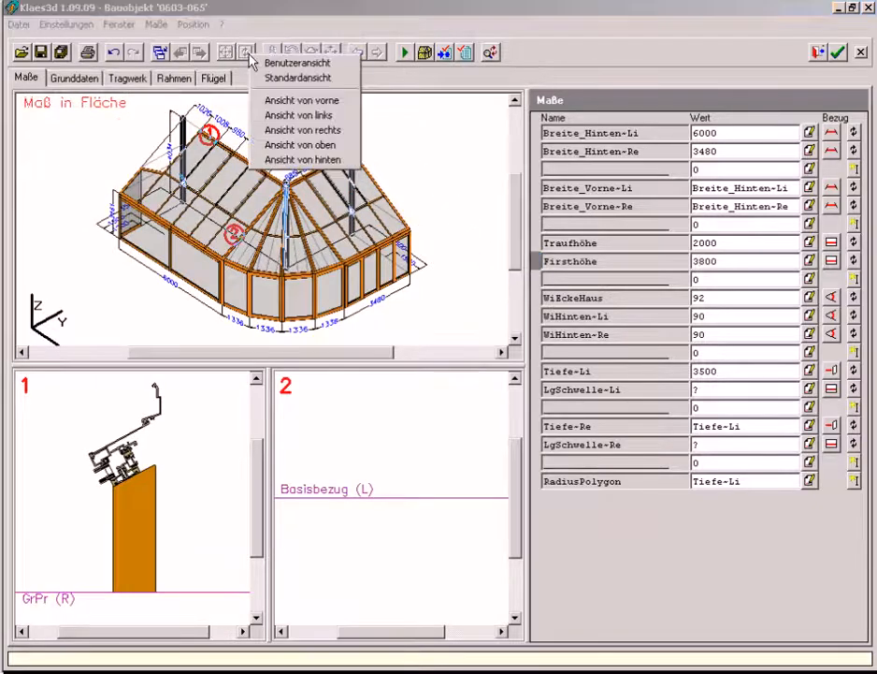
{"action": "left_click", "coordinate": [276, 145]}
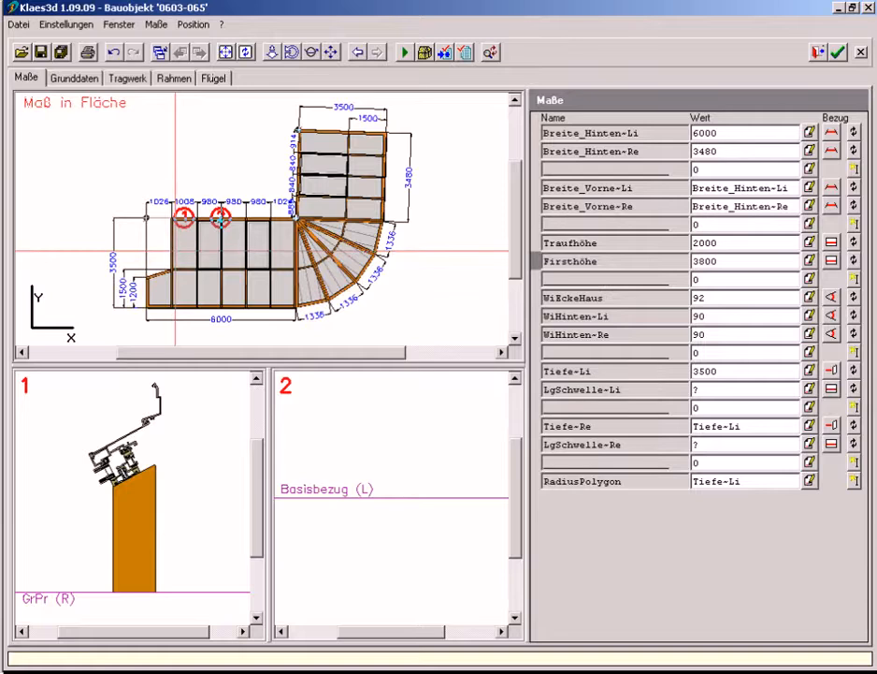
{"action": "left_click", "coordinate": [220, 218]}
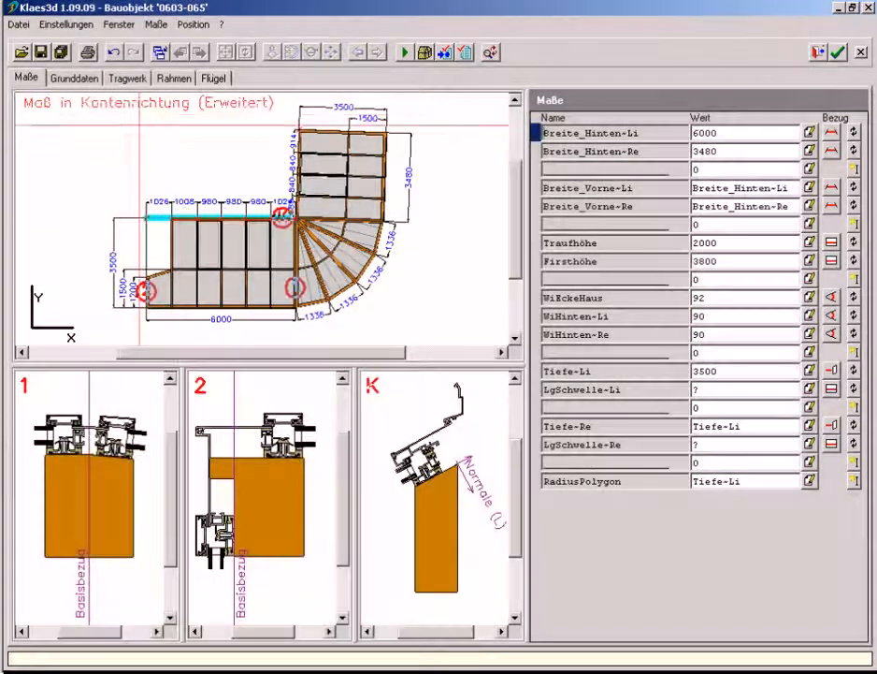
{"action": "left_click", "coordinate": [129, 79]}
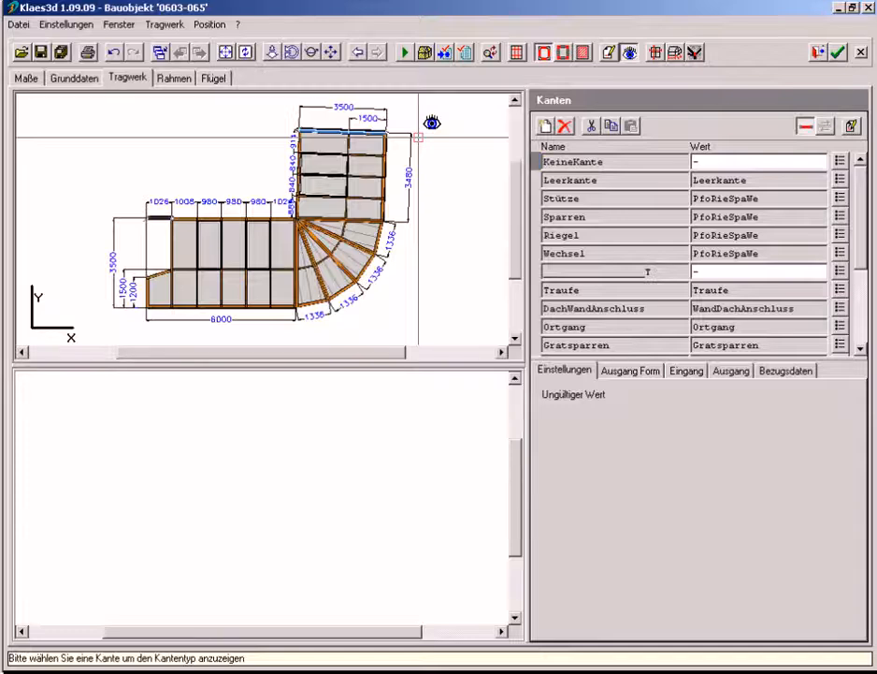
Show the model in 3D, select the eaves edge (Traufe) and display the Maße and Winkel layers in its cross-section
{"action": "left_click", "coordinate": [310, 53]}
{"action": "left_click_drag", "start_coordinate": [397, 247], "coordinate": [293, 114]}
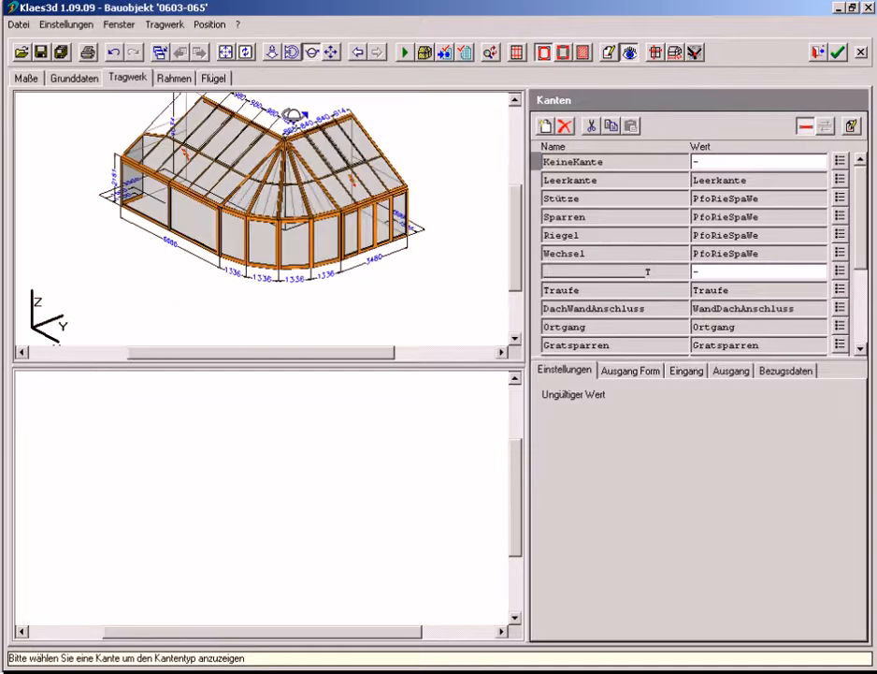
{"action": "left_click", "coordinate": [221, 188]}
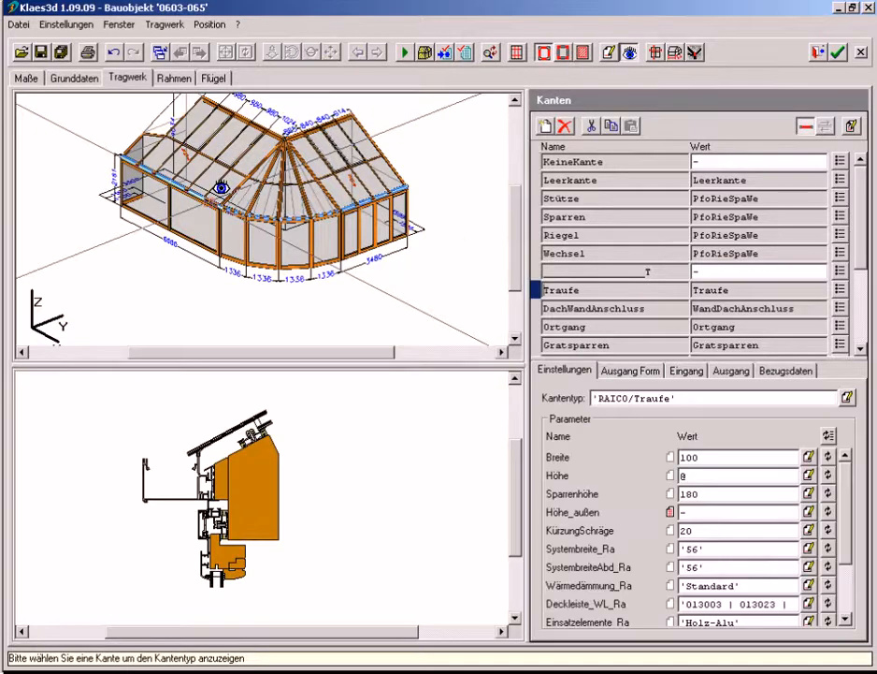
{"action": "right_click", "coordinate": [330, 451]}
{"action": "mouse_move", "coordinate": [395, 552]}
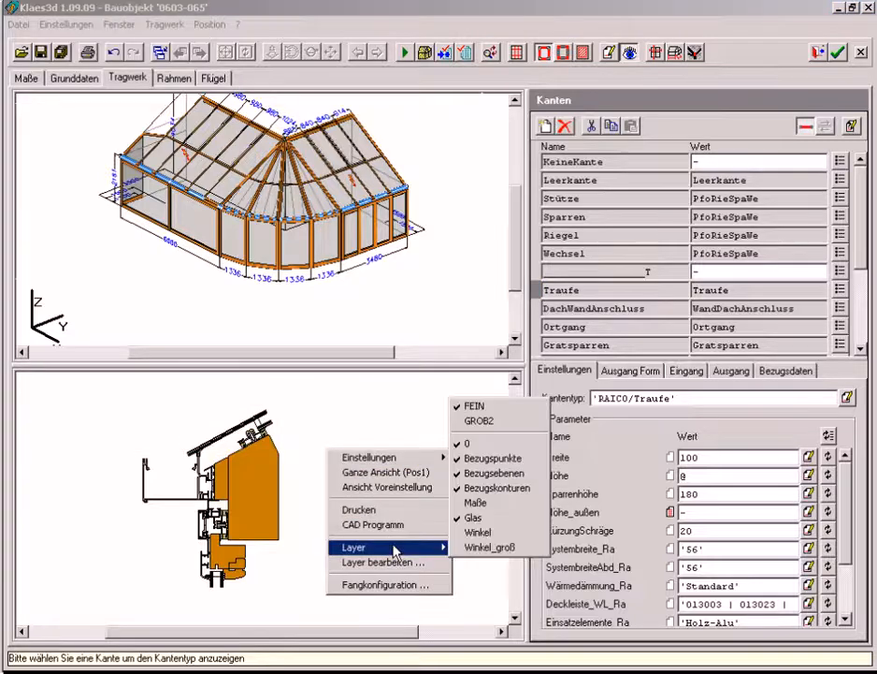
{"action": "left_click", "coordinate": [476, 503]}
{"action": "right_click", "coordinate": [478, 505]}
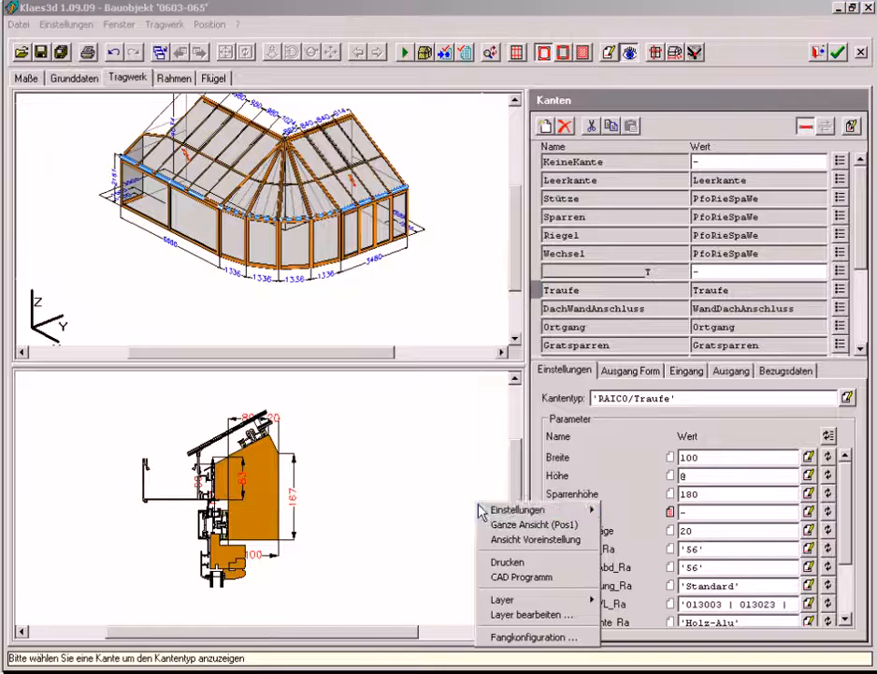
{"action": "mouse_move", "coordinate": [510, 606]}
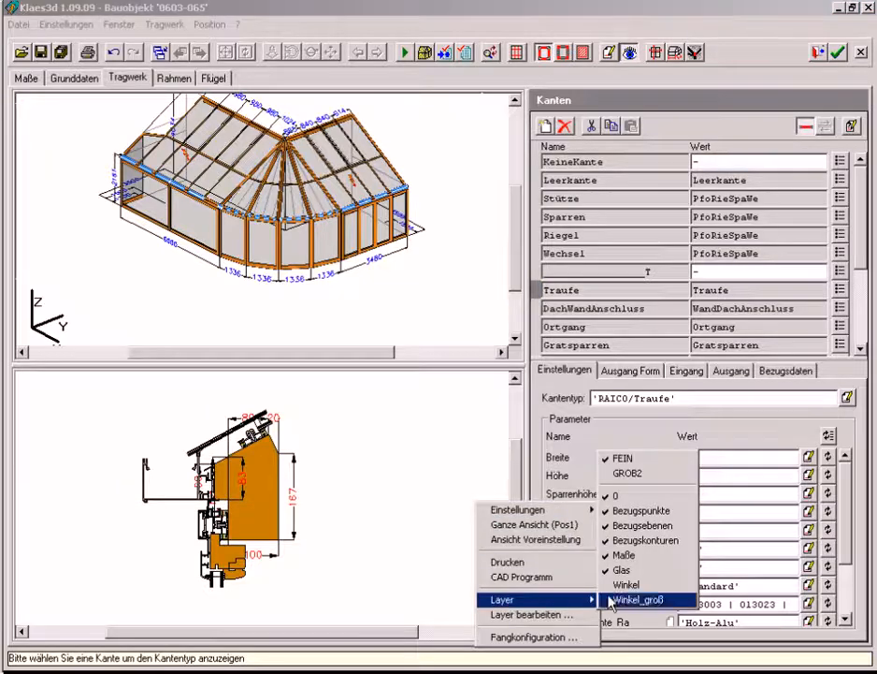
{"action": "left_click", "coordinate": [625, 585]}
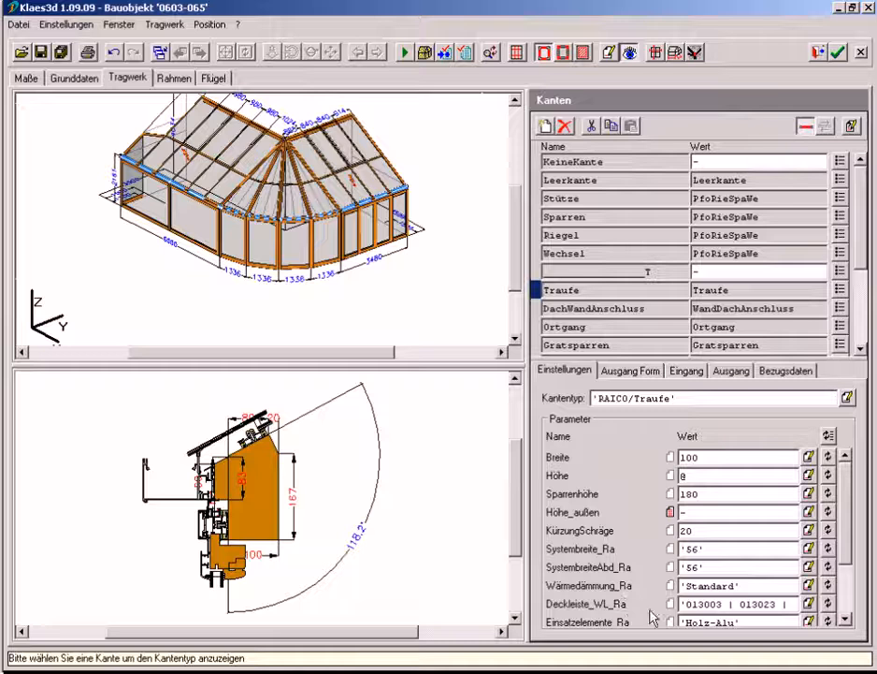
Set the rafter height (Sparrenhöhe) of the Traufe edge type to 240 and recalculate the model
{"action": "double_click", "coordinate": [714, 493]}
{"action": "type", "text": "240"}
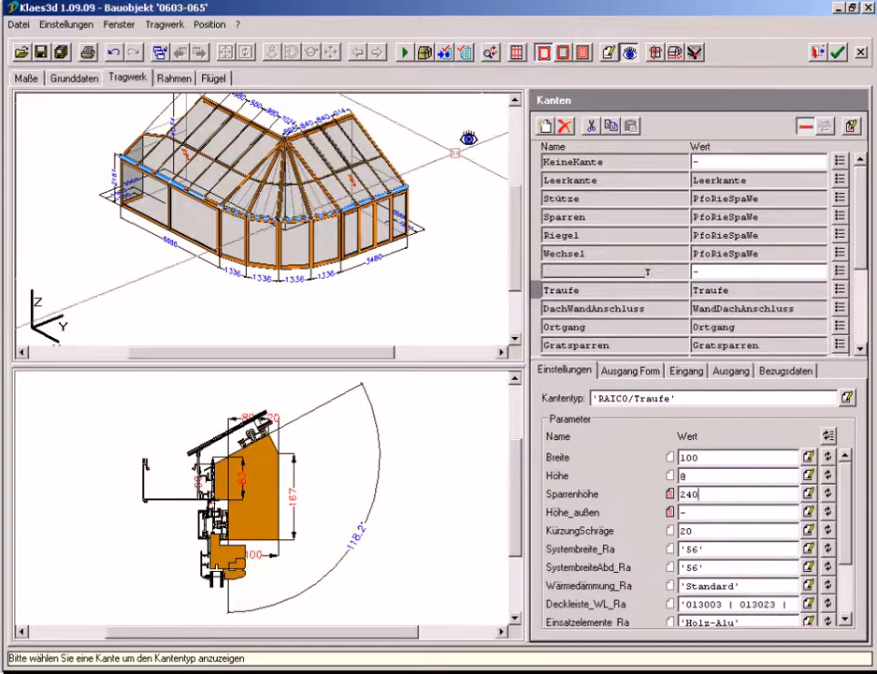
{"action": "left_click", "coordinate": [408, 55]}
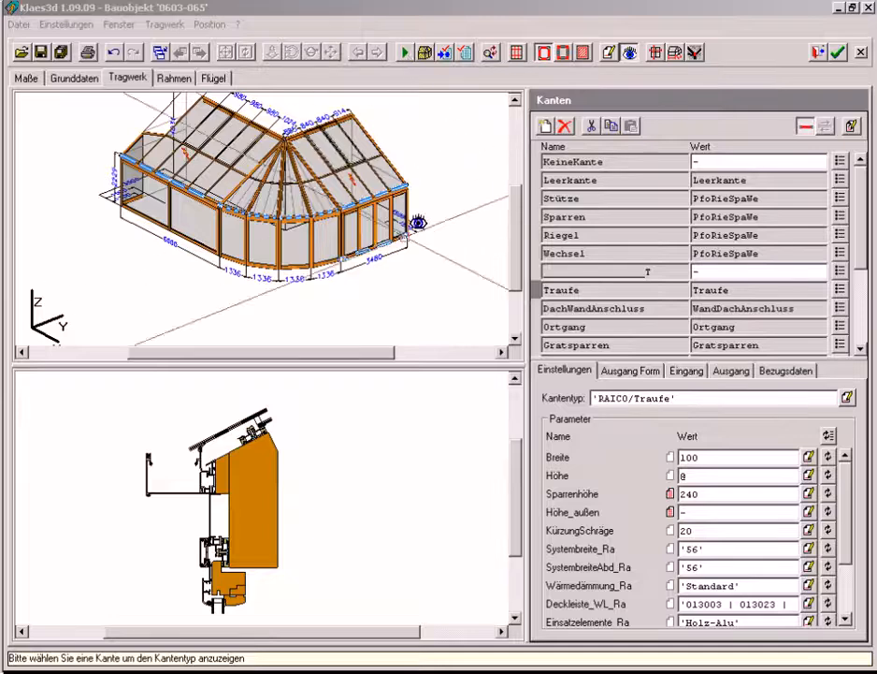
Display the Maße layer again in the recalculated eaves cross-section
{"action": "right_click", "coordinate": [380, 414]}
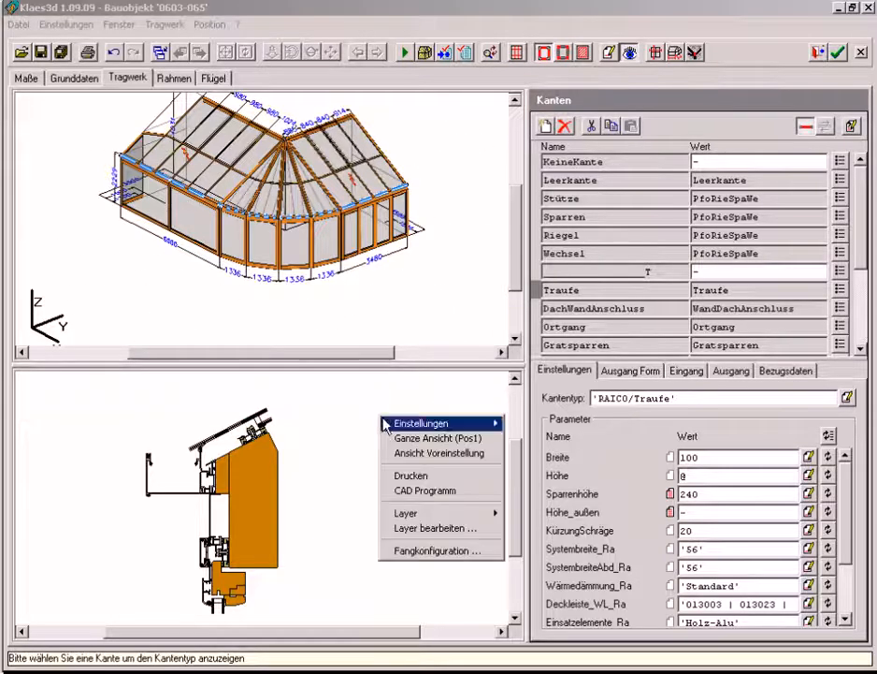
{"action": "mouse_move", "coordinate": [433, 515]}
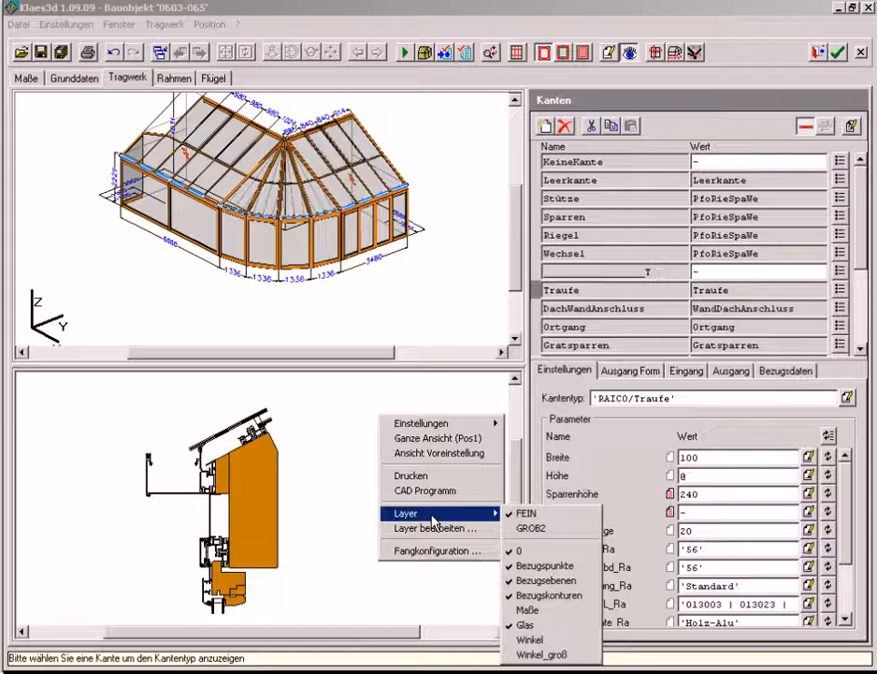
{"action": "left_click", "coordinate": [541, 610]}
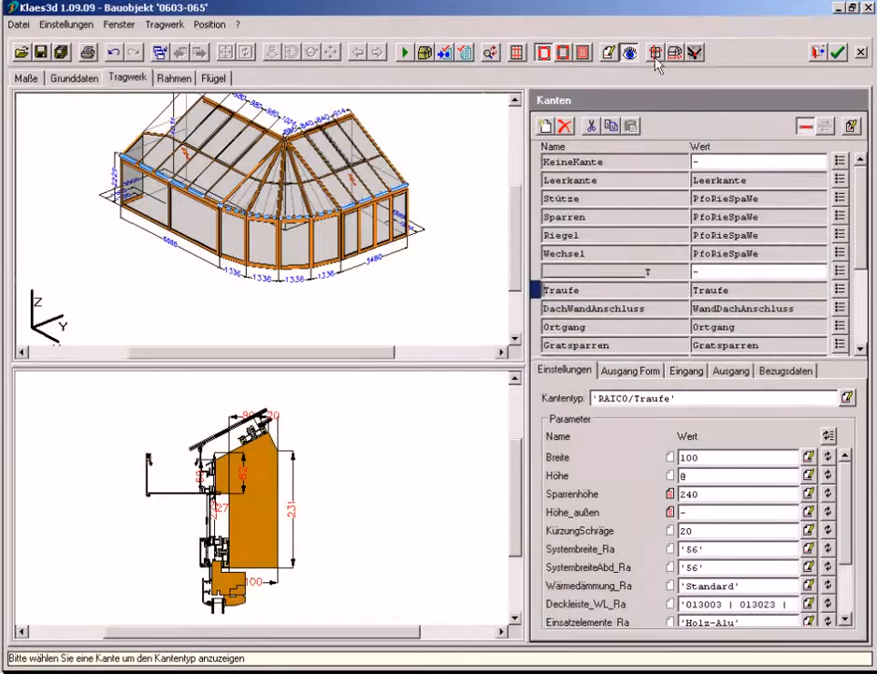
Review the supporting structure's cross-sections (Querschnitte) one after another, from HS, VSL and VSR through SPLi and SPRe to SD01–SD04
{"action": "left_click", "coordinate": [657, 55]}
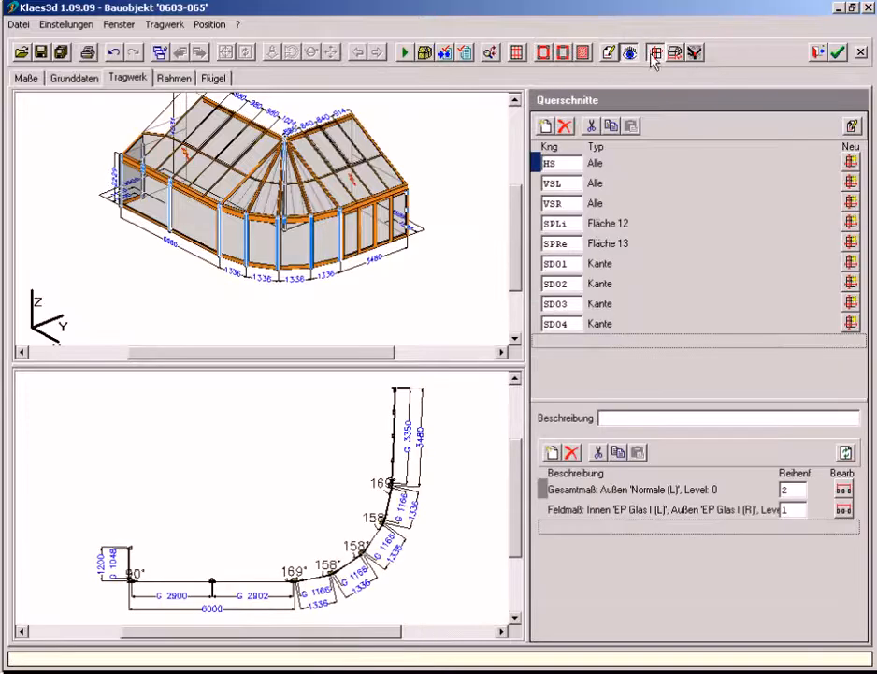
{"action": "left_click", "coordinate": [537, 183]}
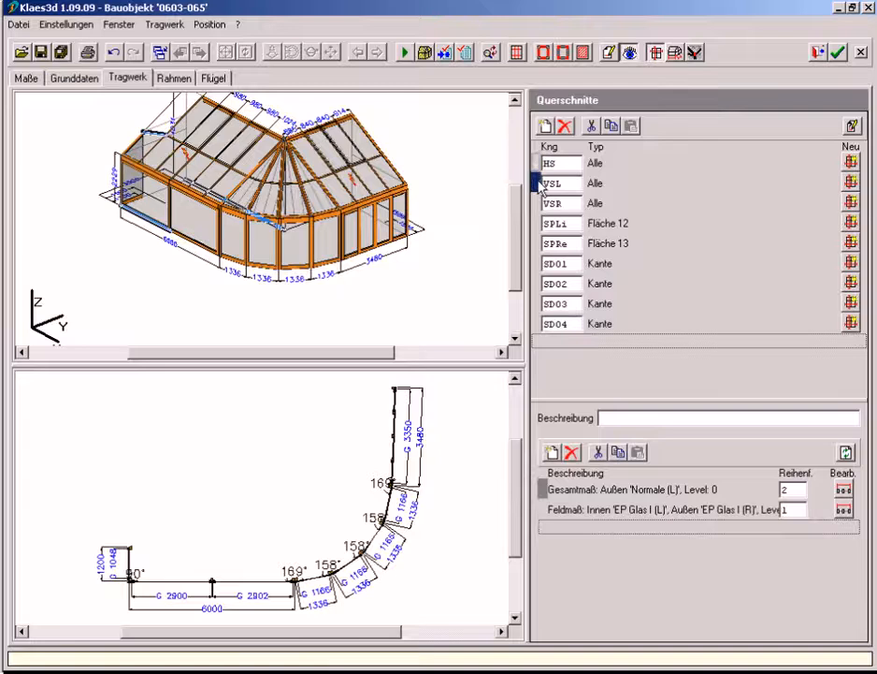
{"action": "left_click", "coordinate": [538, 203]}
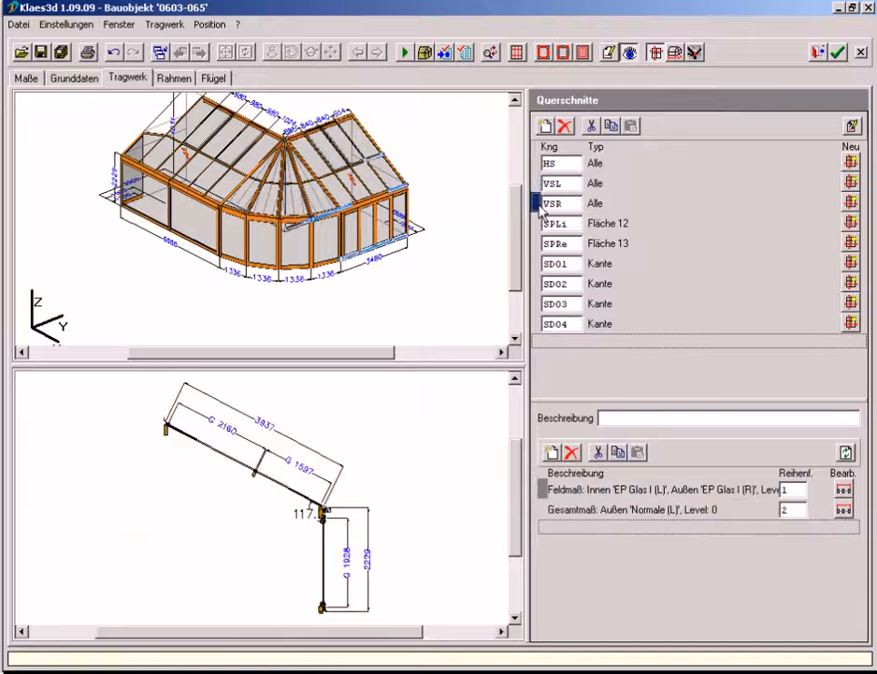
{"action": "left_click", "coordinate": [538, 223]}
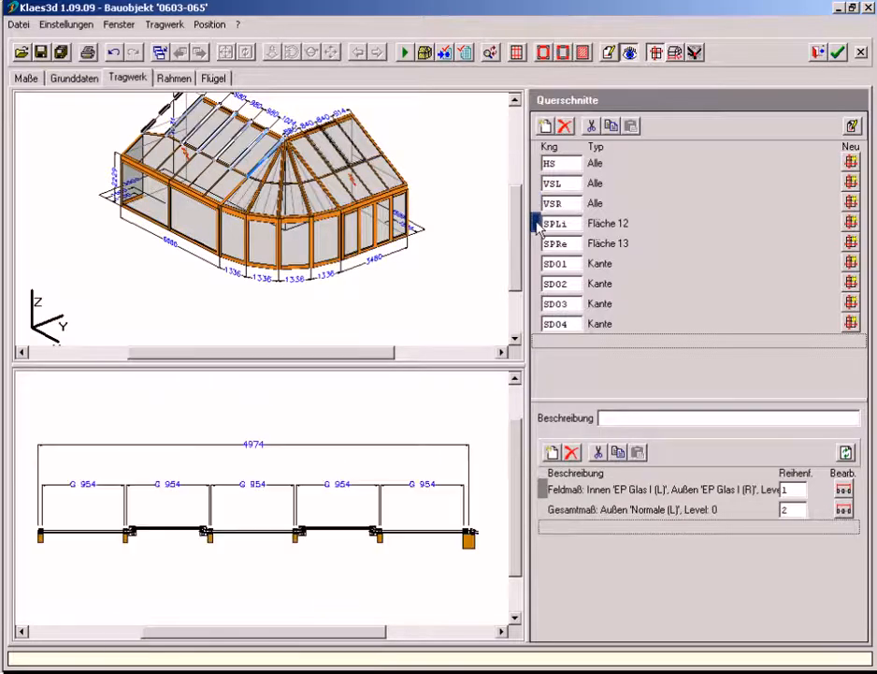
{"action": "left_click", "coordinate": [538, 243]}
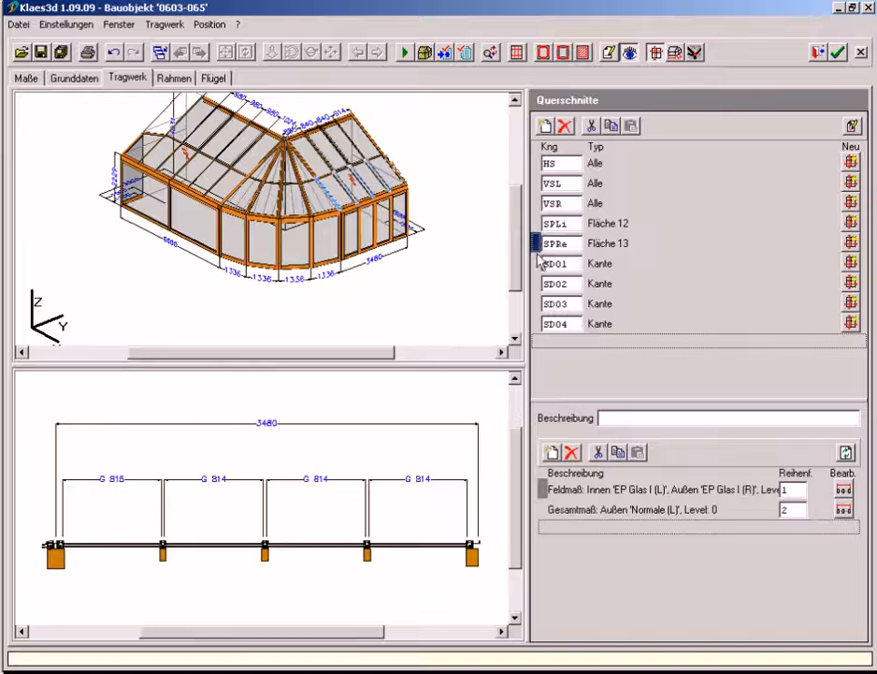
{"action": "left_click", "coordinate": [538, 263]}
{"action": "left_click", "coordinate": [539, 283]}
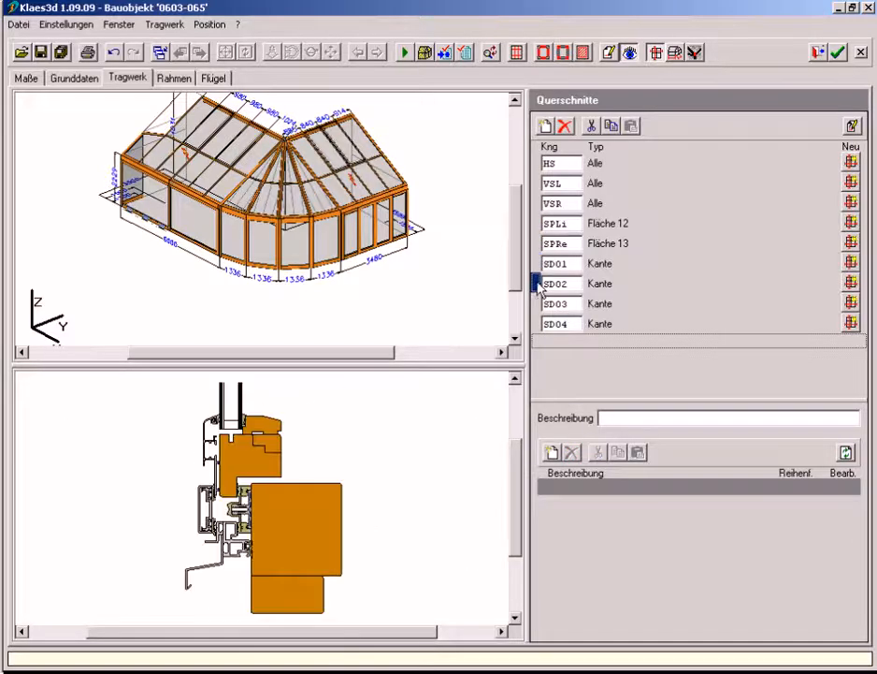
{"action": "left_click", "coordinate": [539, 305]}
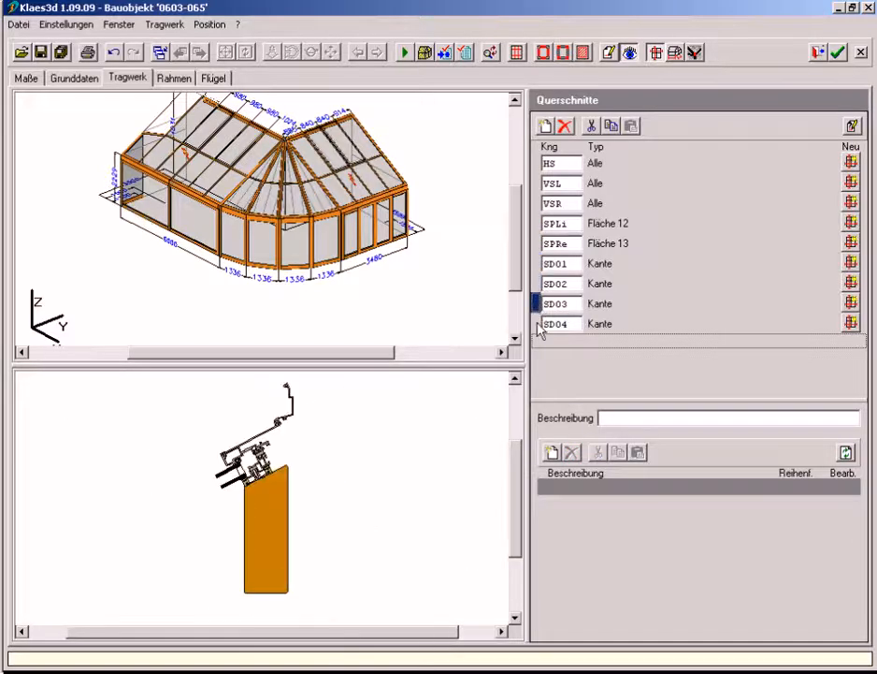
{"action": "left_click", "coordinate": [539, 324]}
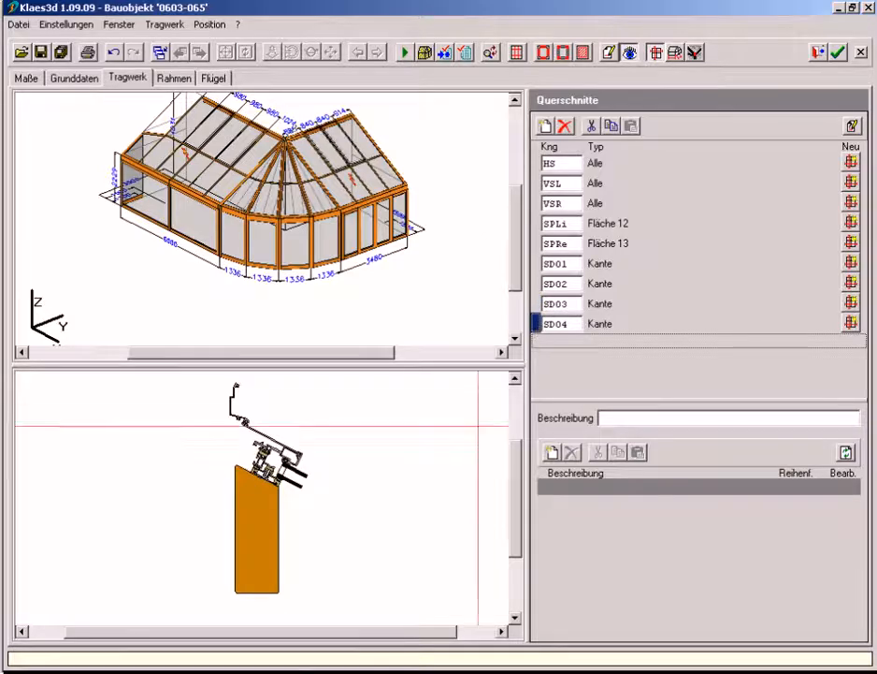
Open the SD04 cross-section in the CAD program and add a vertical dimension along the timber's longer side
{"action": "right_click", "coordinate": [319, 421]}
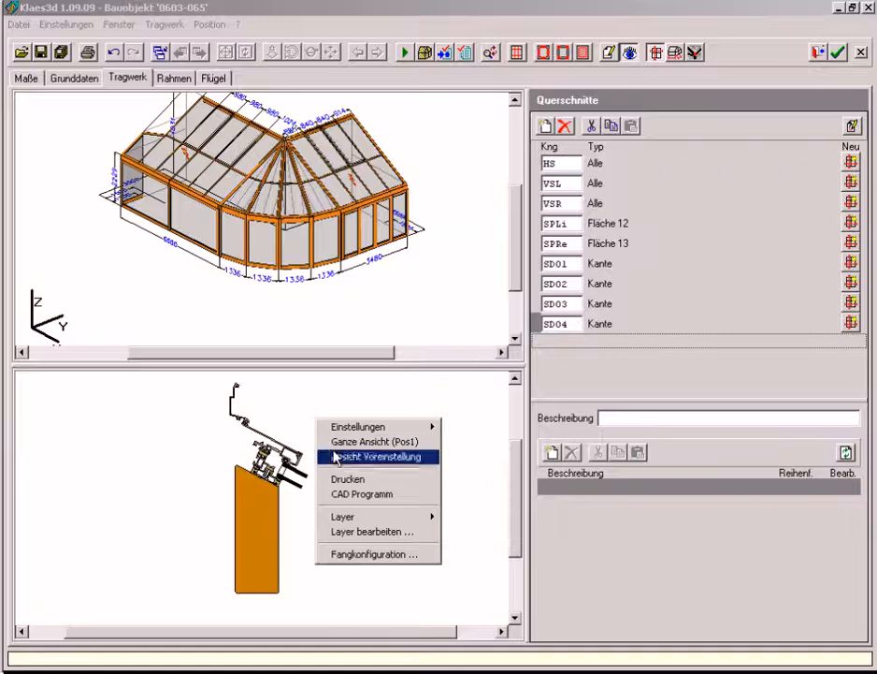
{"action": "left_click", "coordinate": [350, 498]}
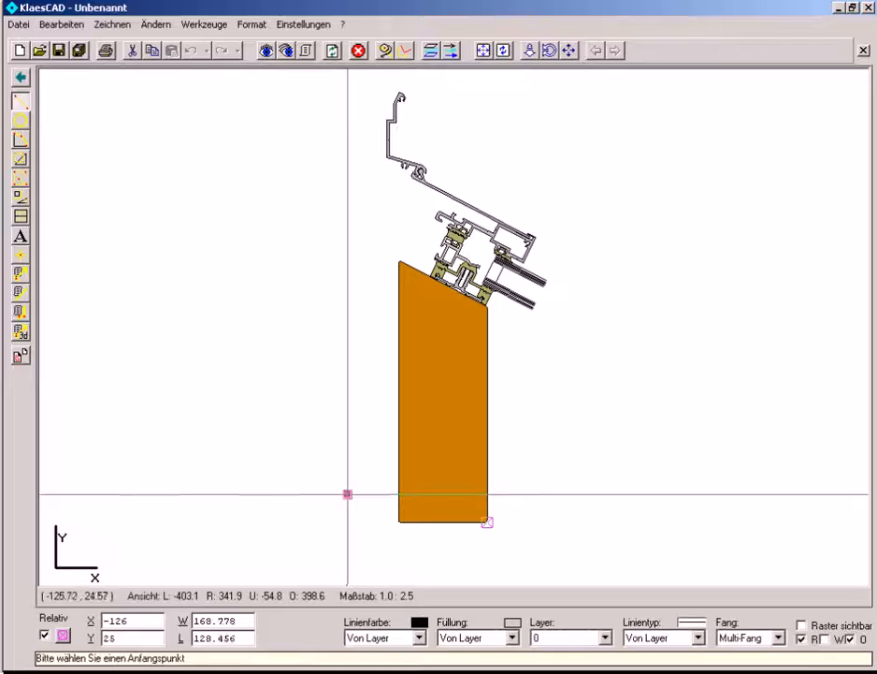
{"action": "left_click", "coordinate": [21, 195]}
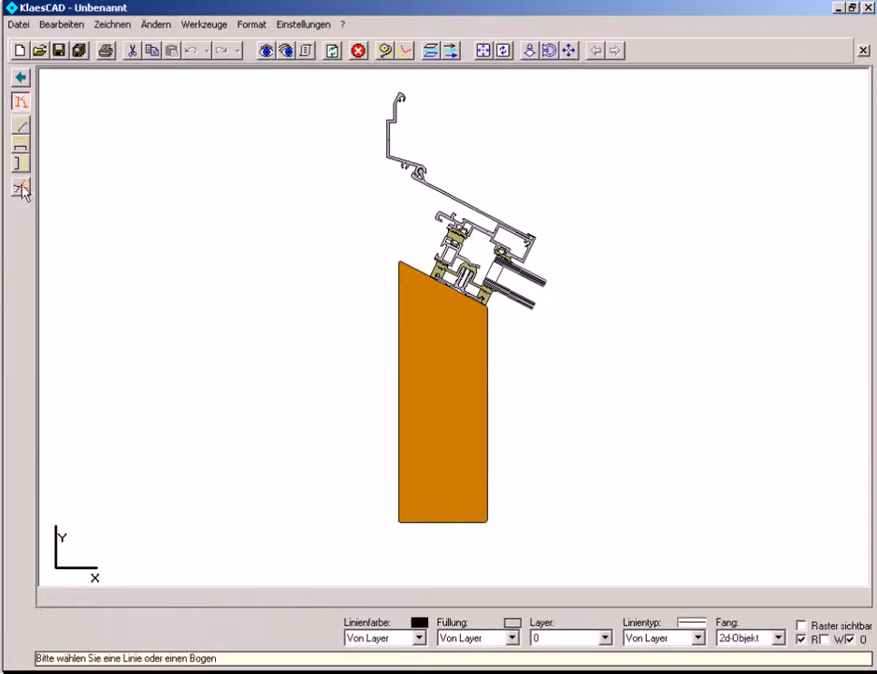
{"action": "left_click", "coordinate": [21, 164]}
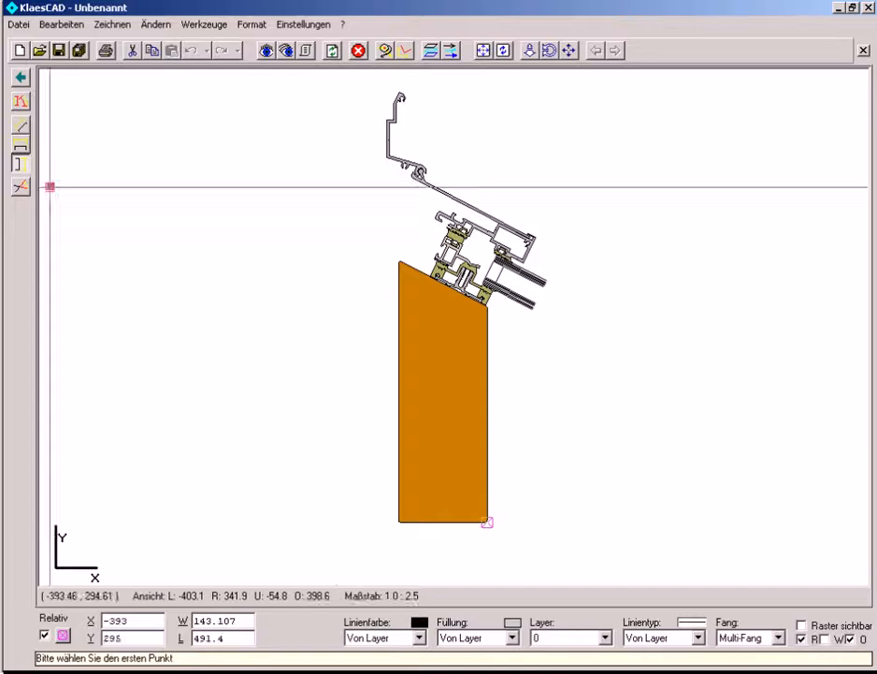
{"action": "left_click", "coordinate": [400, 521]}
{"action": "left_click", "coordinate": [399, 260]}
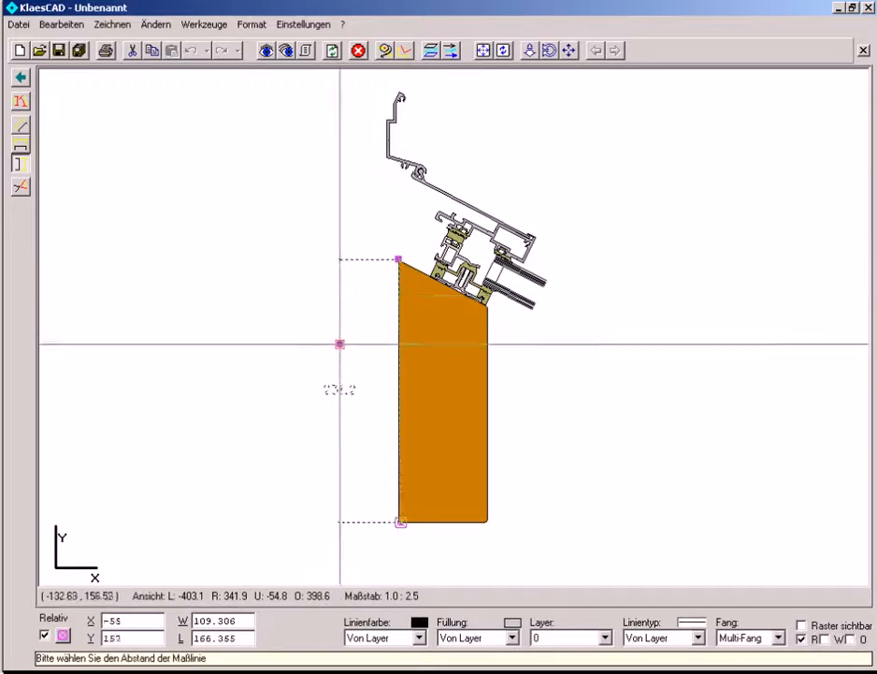
{"action": "left_click", "coordinate": [344, 352]}
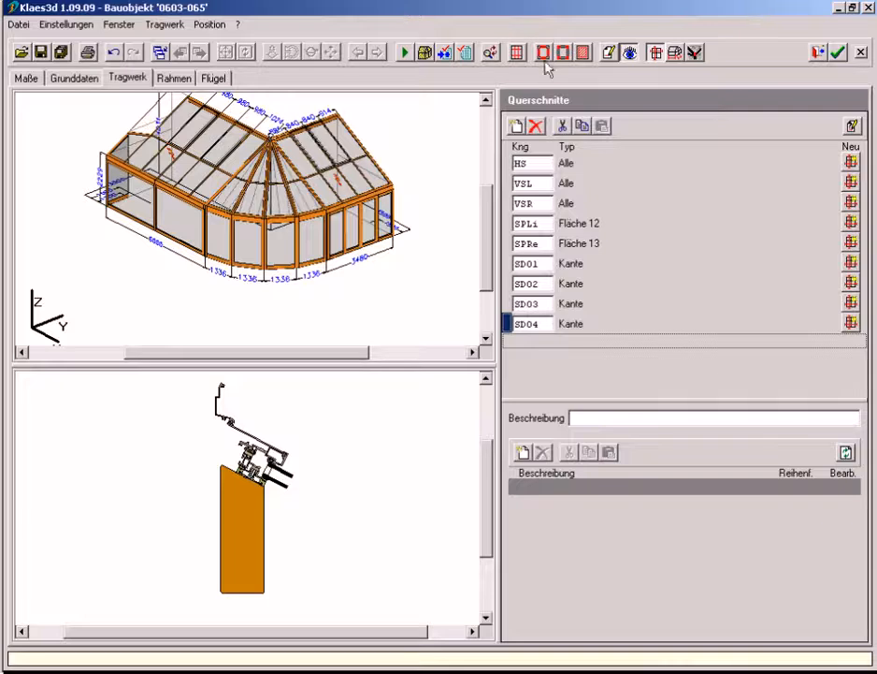
Review the base views (Basisansichten) in turn, from the top and side views through the roof surfaces to detail AD02
{"action": "left_click", "coordinate": [694, 55]}
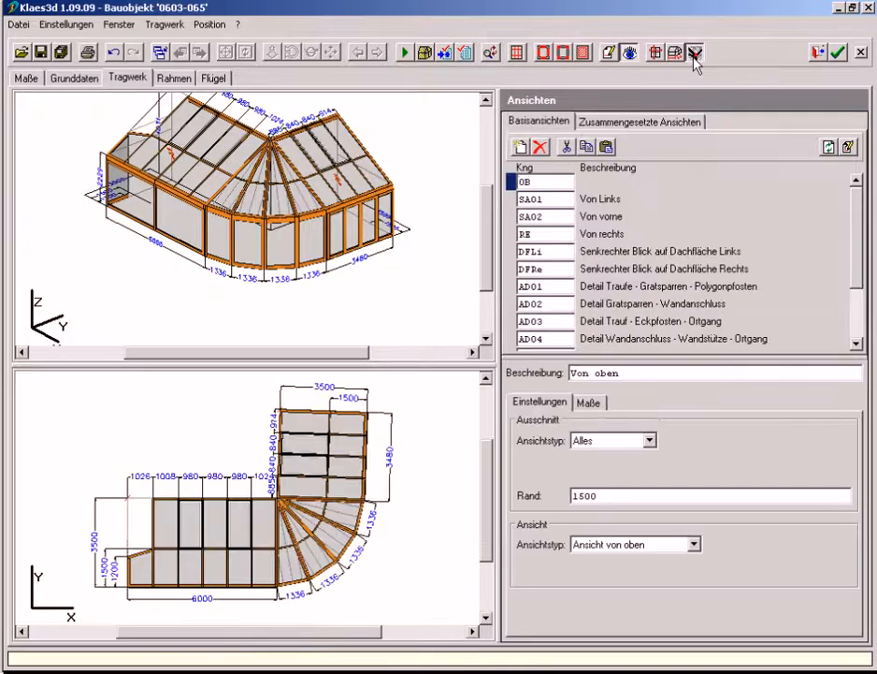
{"action": "left_click", "coordinate": [512, 199]}
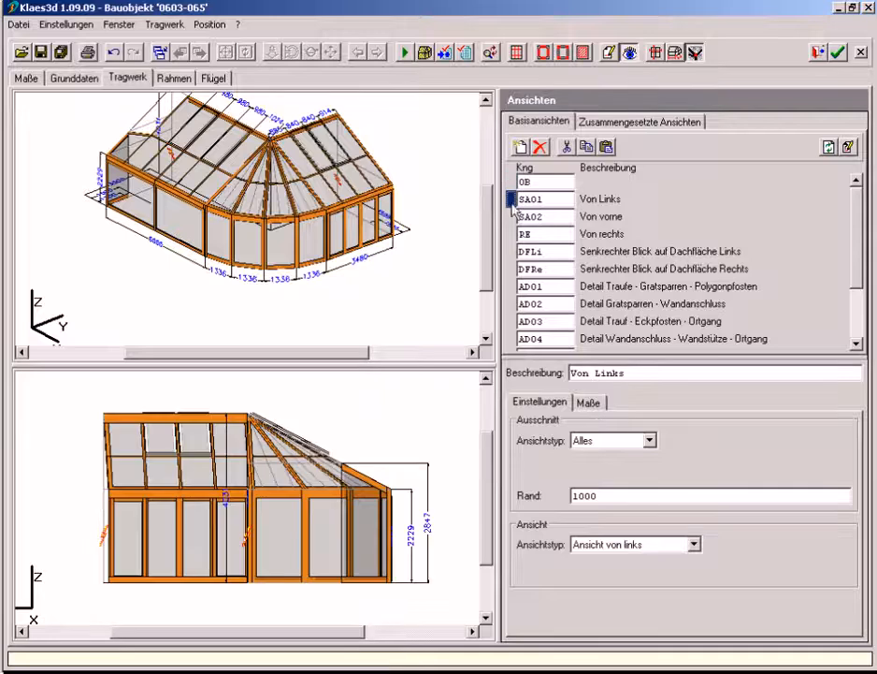
{"action": "left_click", "coordinate": [512, 216]}
{"action": "left_click", "coordinate": [511, 234]}
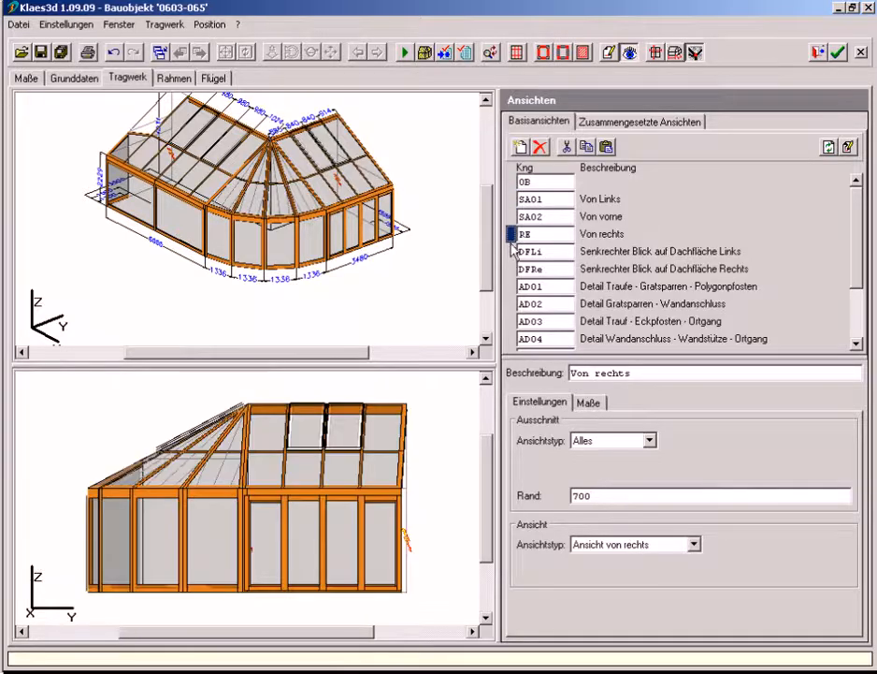
{"action": "left_click", "coordinate": [512, 251]}
{"action": "left_click", "coordinate": [511, 268]}
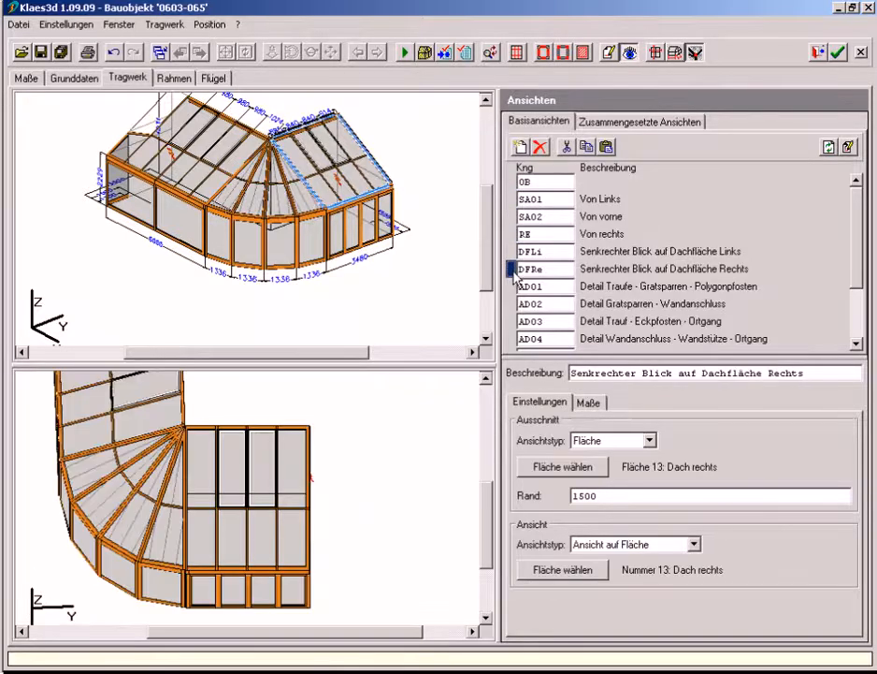
{"action": "left_click", "coordinate": [512, 286]}
{"action": "left_click", "coordinate": [512, 303]}
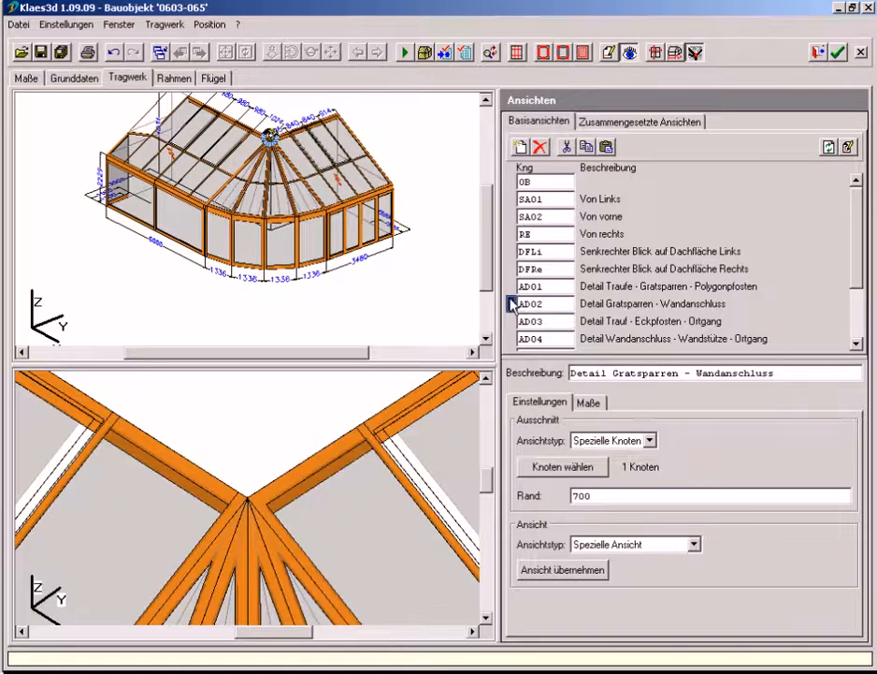
Show the composite views (Zusammengesetzte Ansichten) and open the list selection for printing the position
{"action": "left_click", "coordinate": [645, 122]}
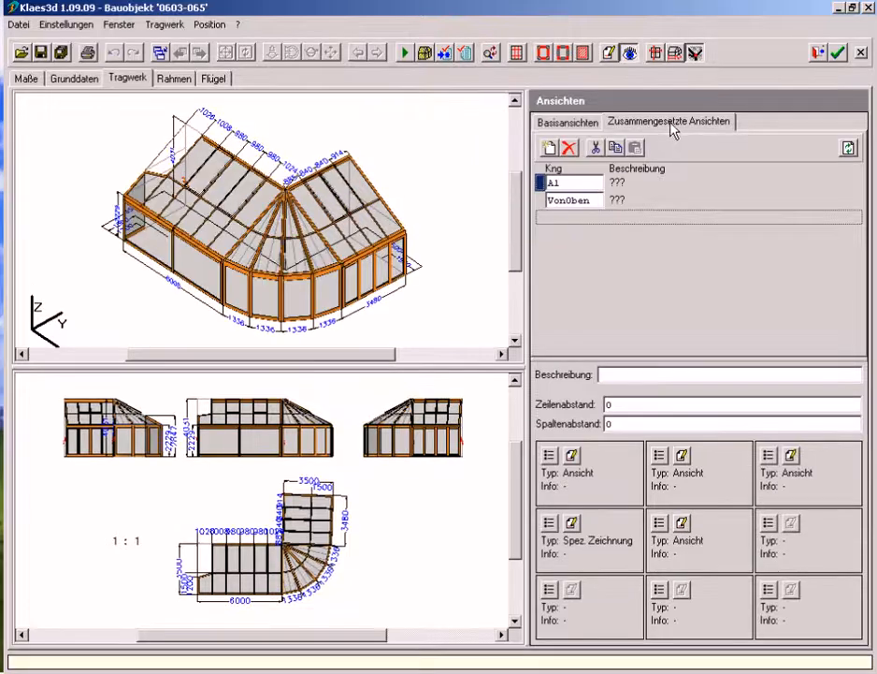
{"action": "left_click", "coordinate": [88, 54]}
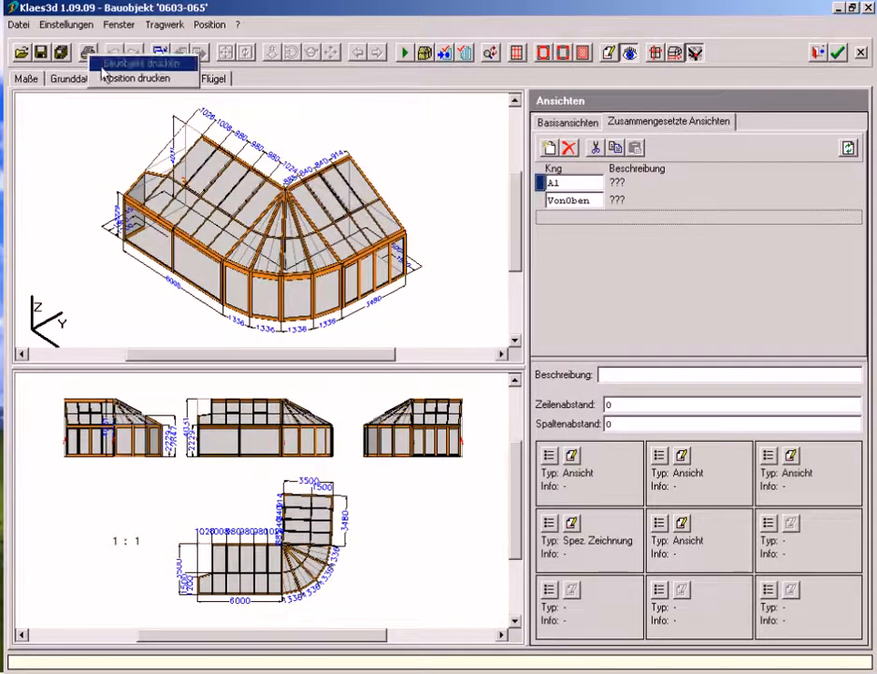
{"action": "left_click", "coordinate": [103, 78]}
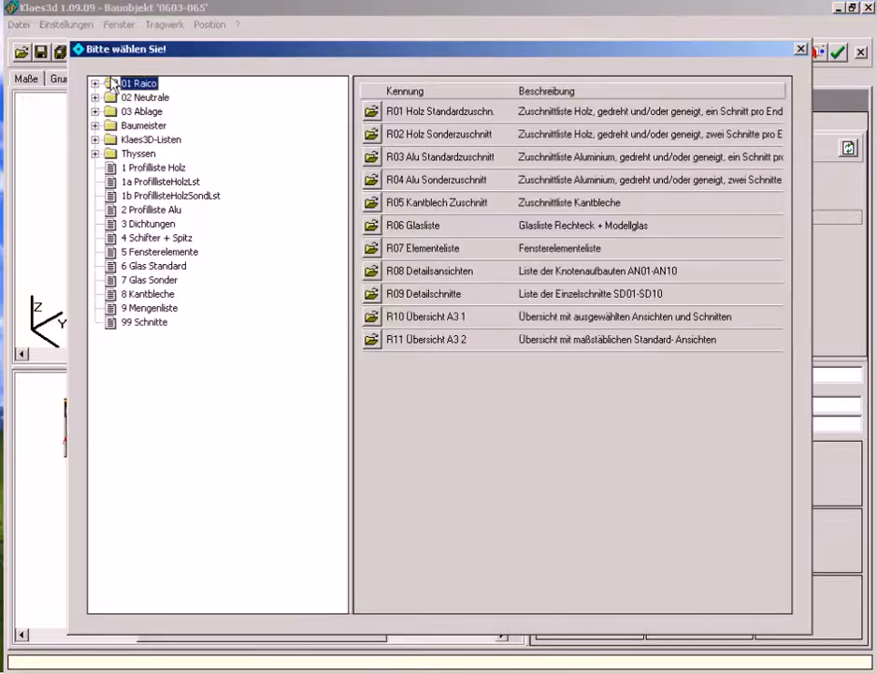